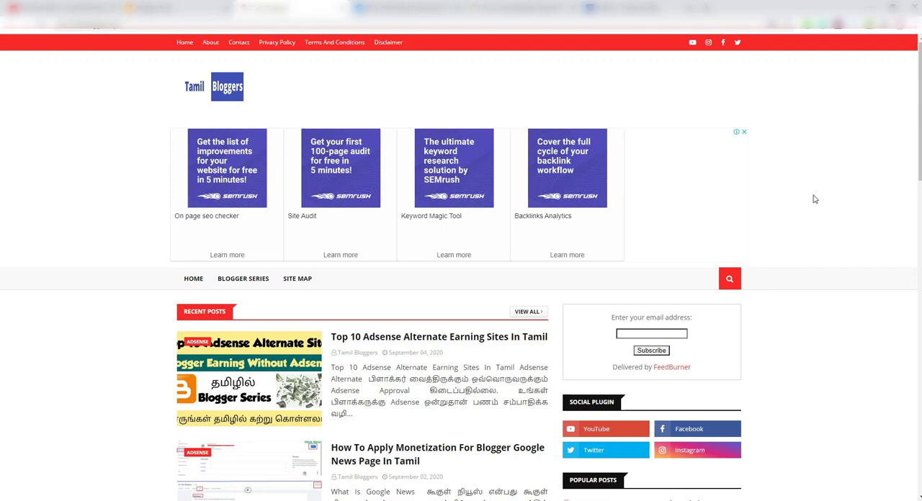
Look over the Tamilnadu Government Jobs Facebook page and the Tamilnadu Govt Job blog with its Blogger theme settings.
click(389, 9)
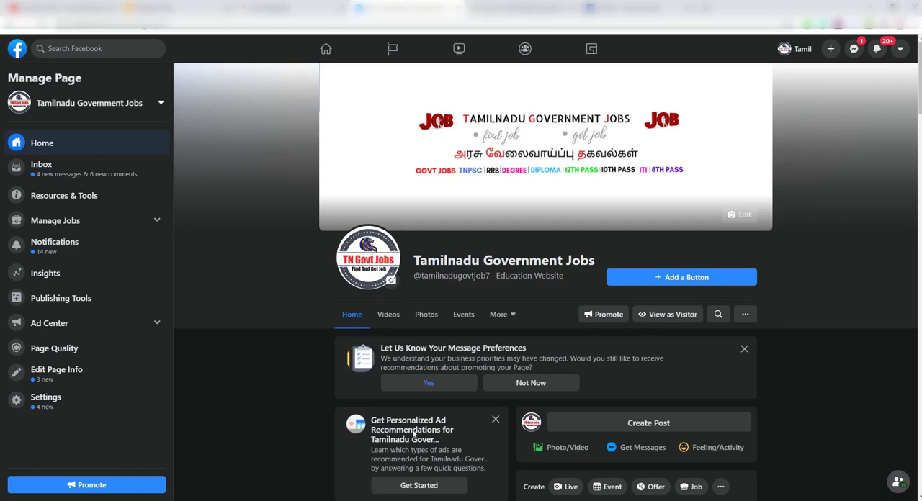
click(390, 499)
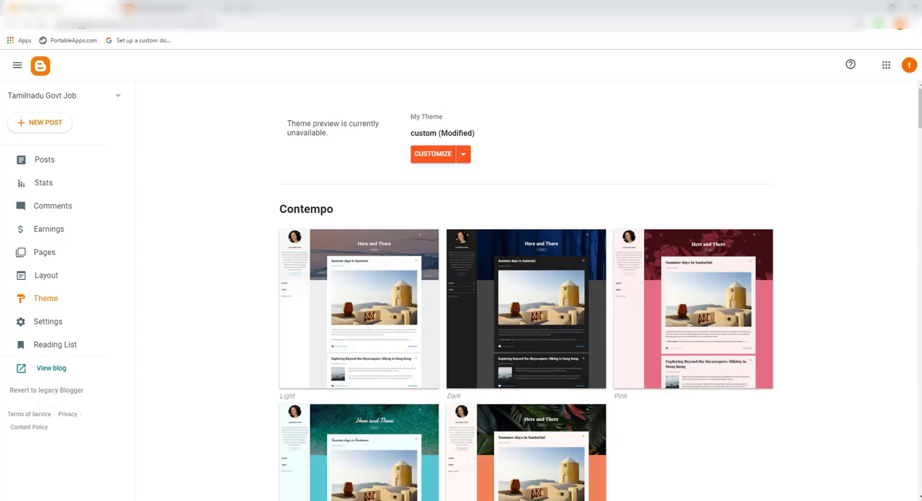
click(192, 7)
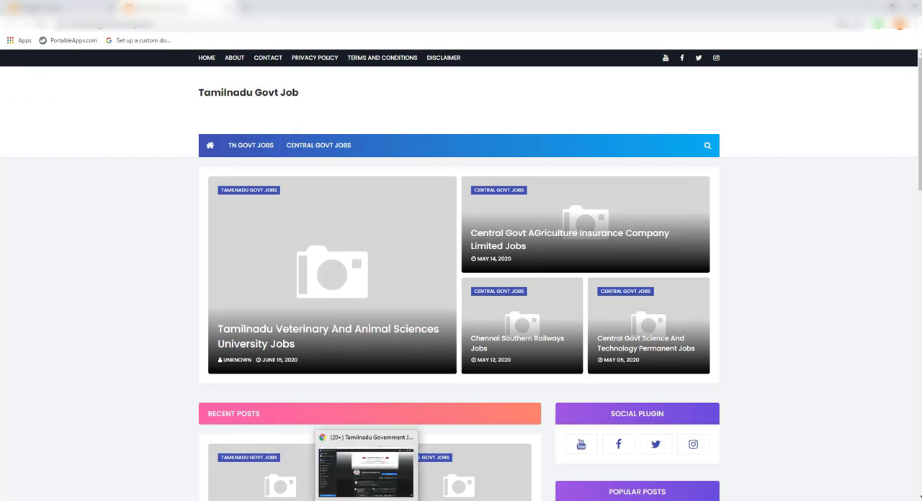
click(366, 499)
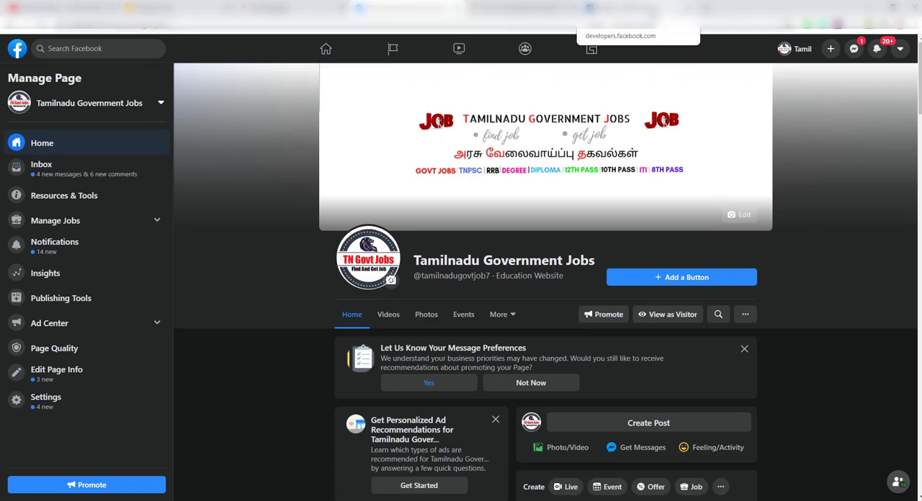
Read through the Facebook Instant Articles Policies, from Content Policies to Things You Should Know.
click(646, 10)
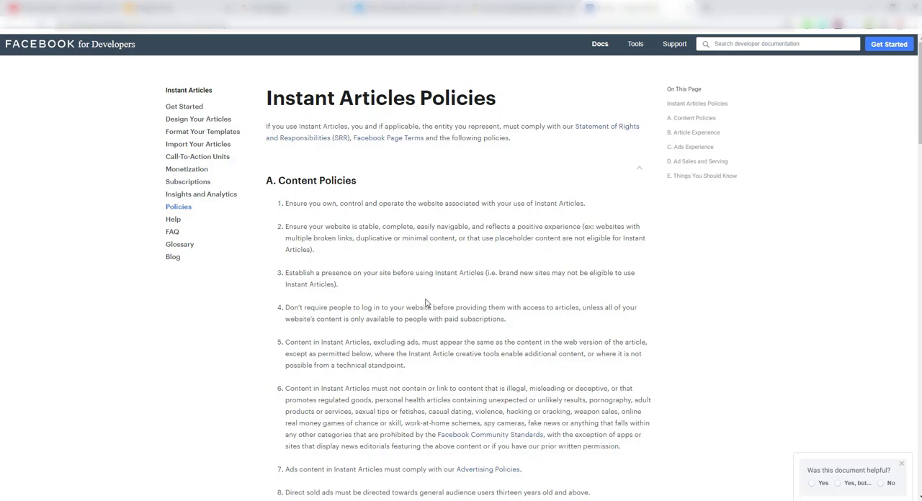
scroll(425, 301, down, 3)
scroll(426, 303, down, 3)
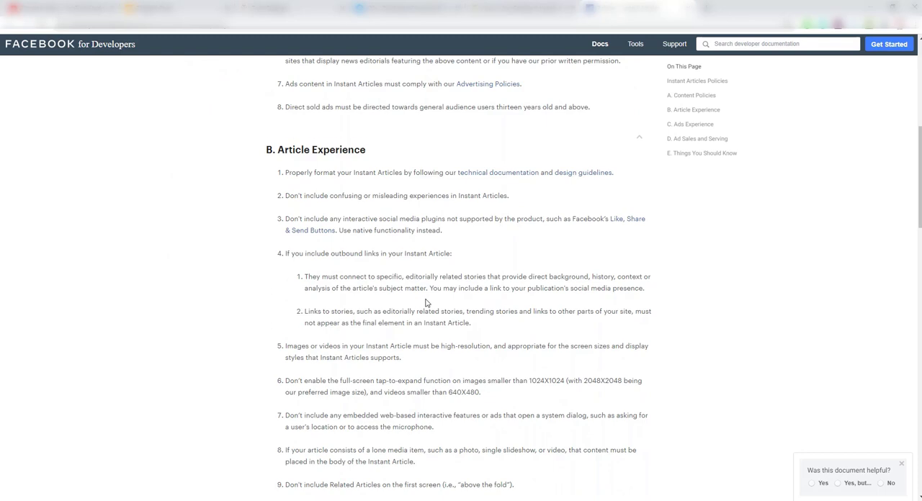
scroll(426, 303, down, 3)
scroll(426, 303, down, 3)
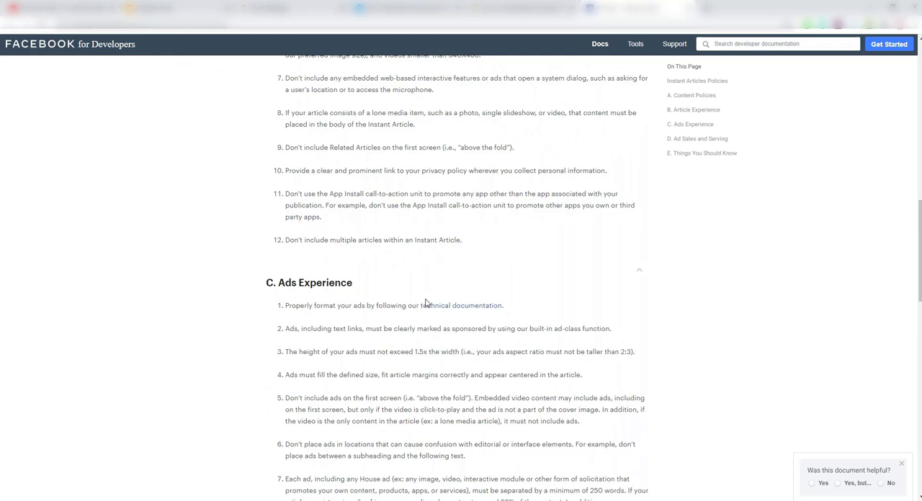
scroll(425, 303, down, 5)
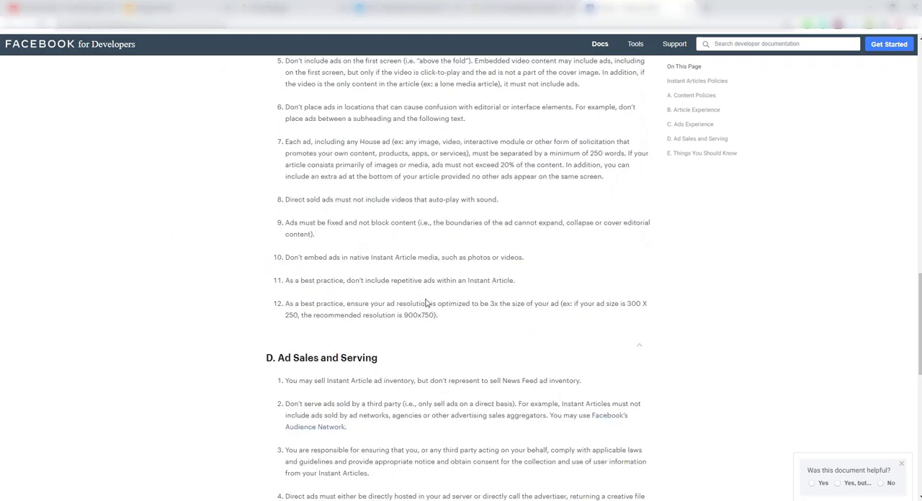
scroll(426, 304, down, 4)
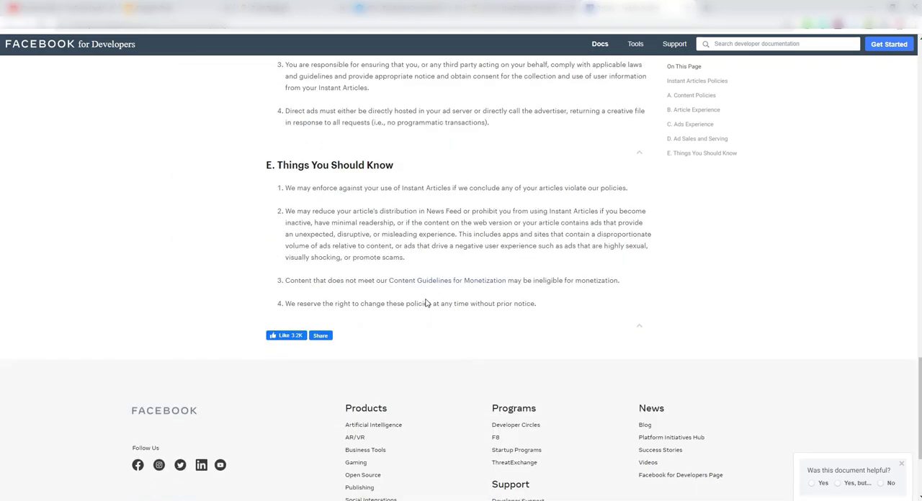
scroll(425, 304, up, 3)
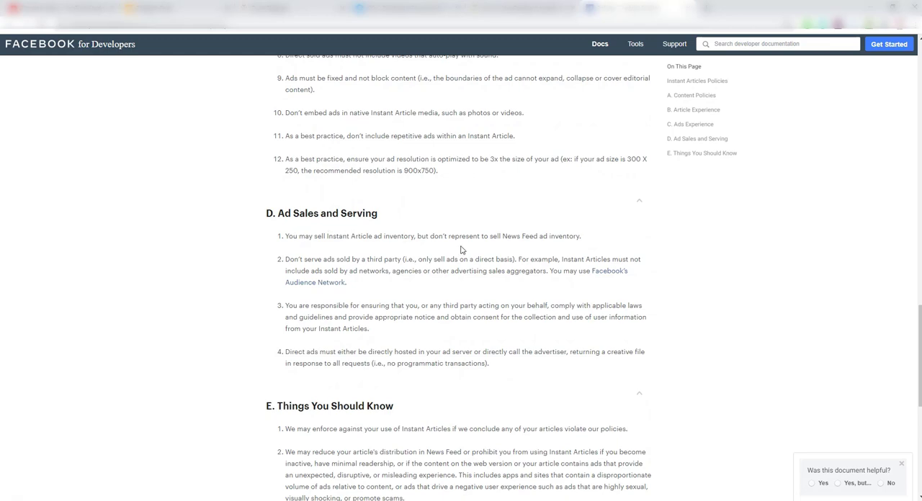
scroll(462, 249, up, 2)
scroll(376, 303, down, 2)
scroll(376, 281, up, 12)
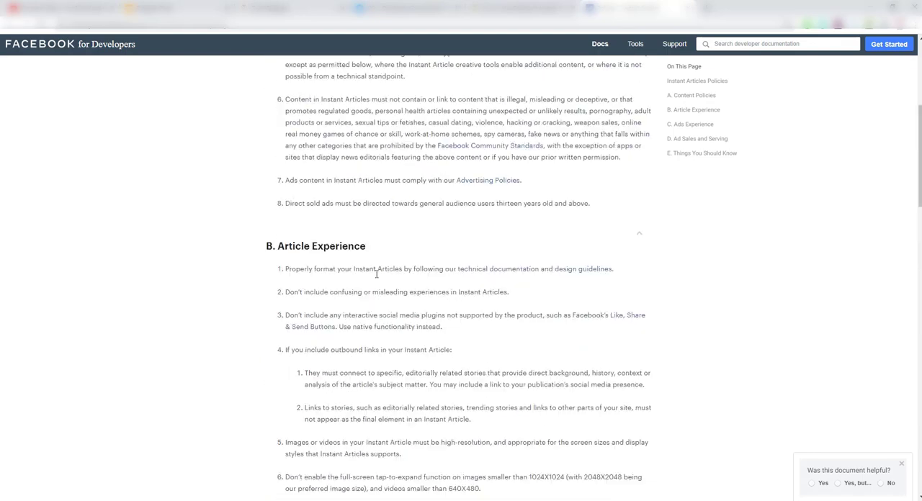
scroll(376, 274, up, 5)
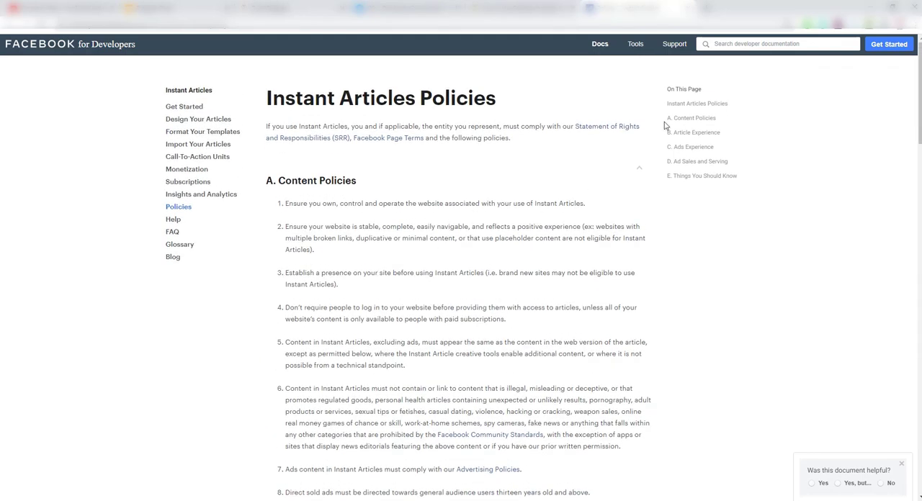
Search Google for "facebook instant article sign up" in a new browser tab.
click(705, 7)
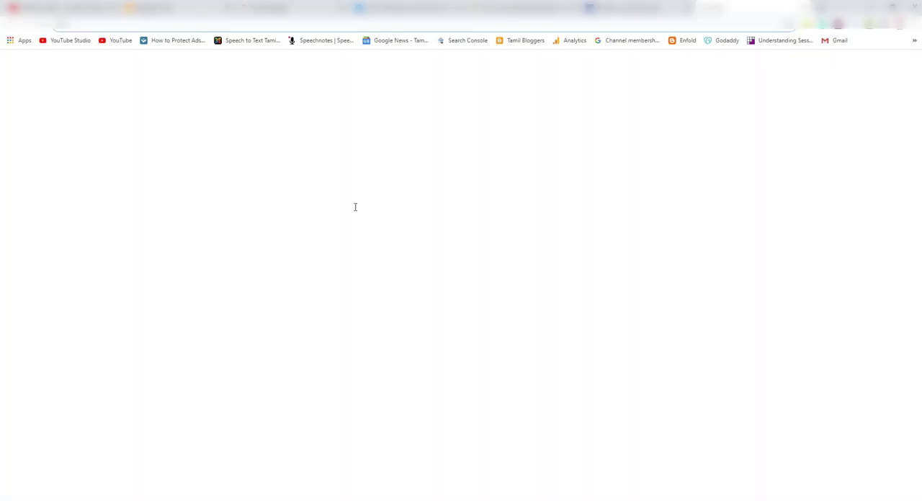
click(411, 204)
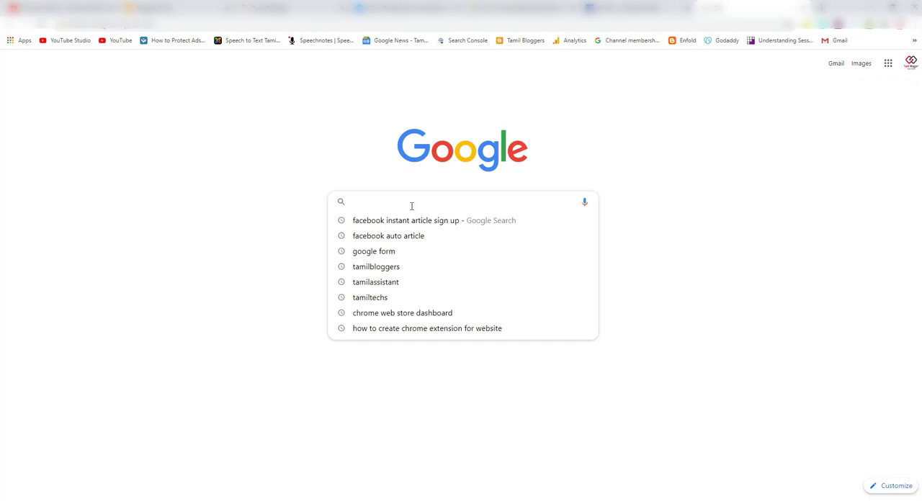
text(face)
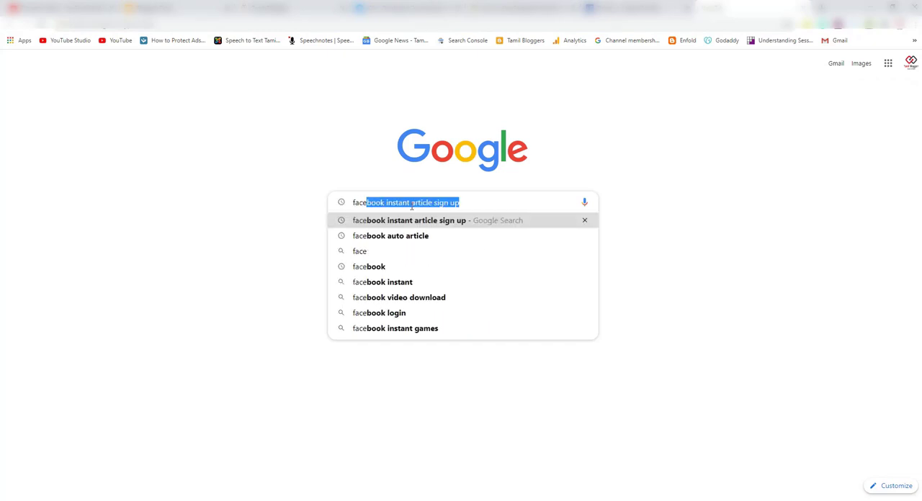
key(Return)
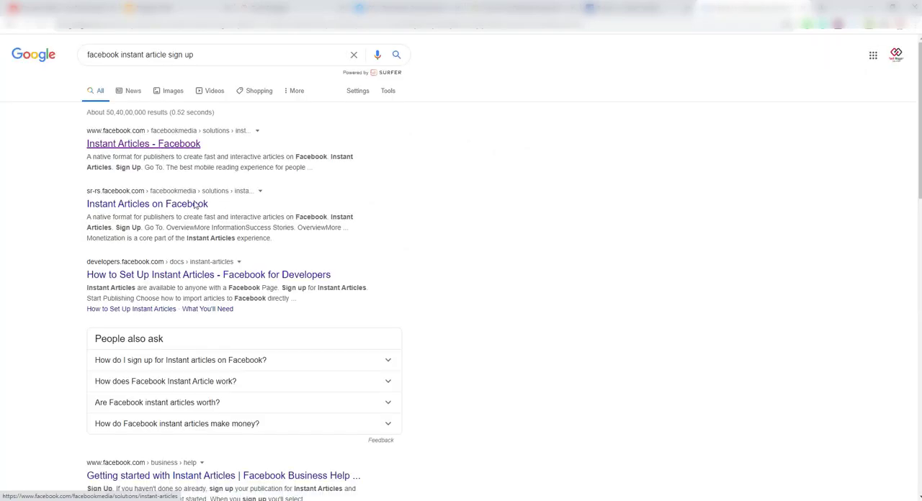
Open Facebook's official Instant Articles page from the search results and start the sign-up.
click(169, 145)
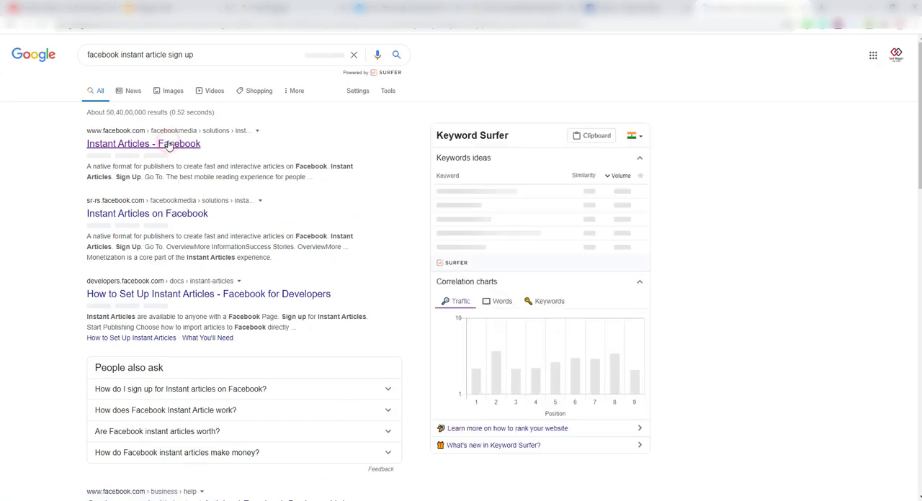
click(170, 146)
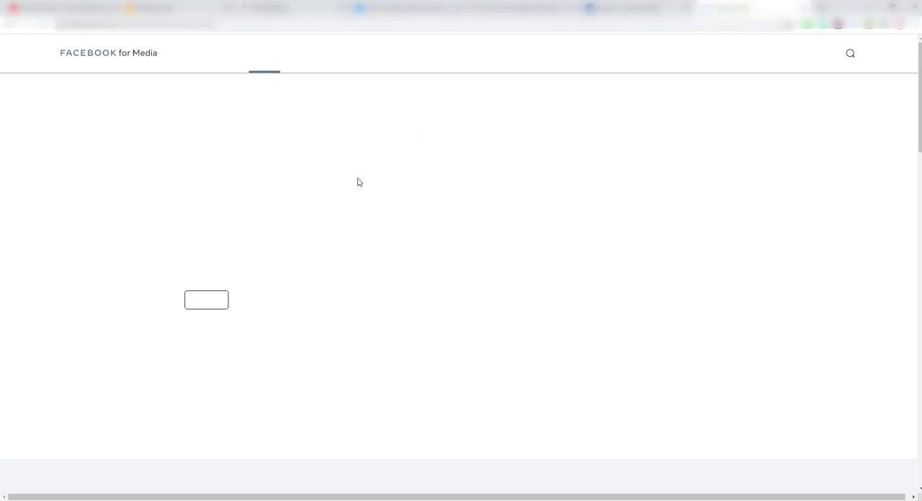
click(211, 303)
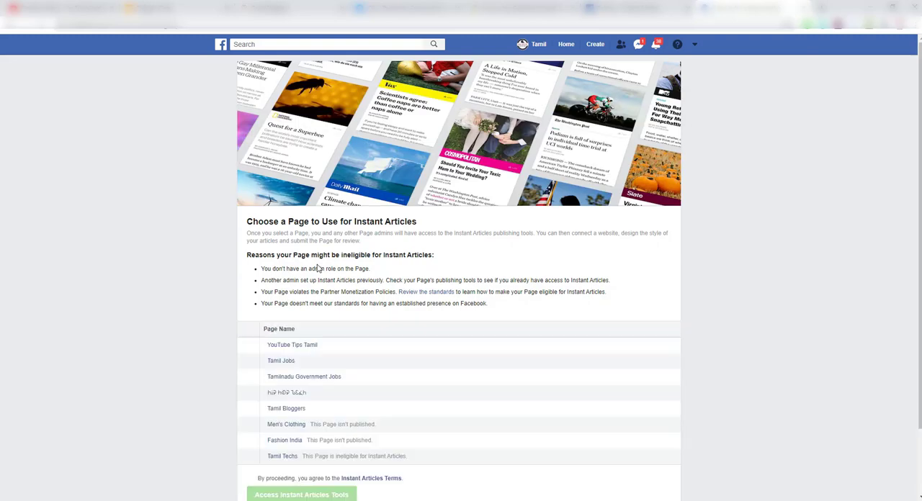
Choose the Tamilnadu Government Jobs page for Instant Articles, agree to the terms, and continue to the publishing tools.
scroll(471, 432, down, 2)
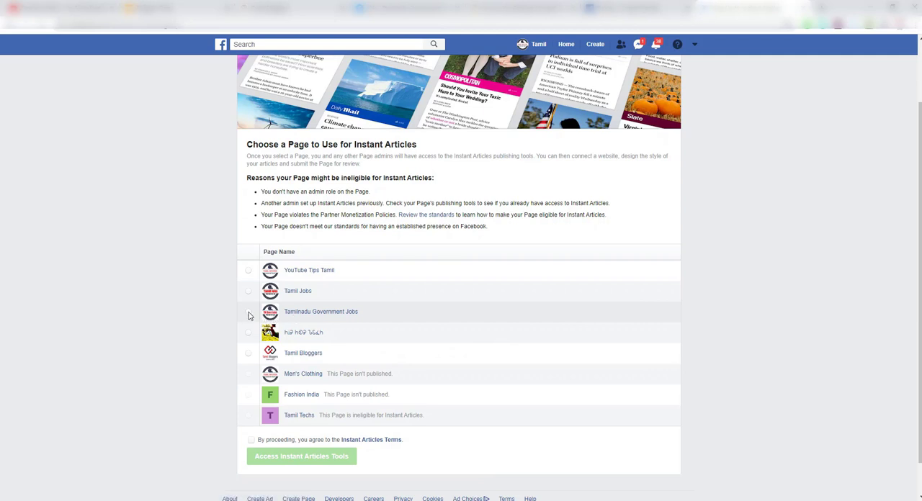
click(247, 312)
click(250, 440)
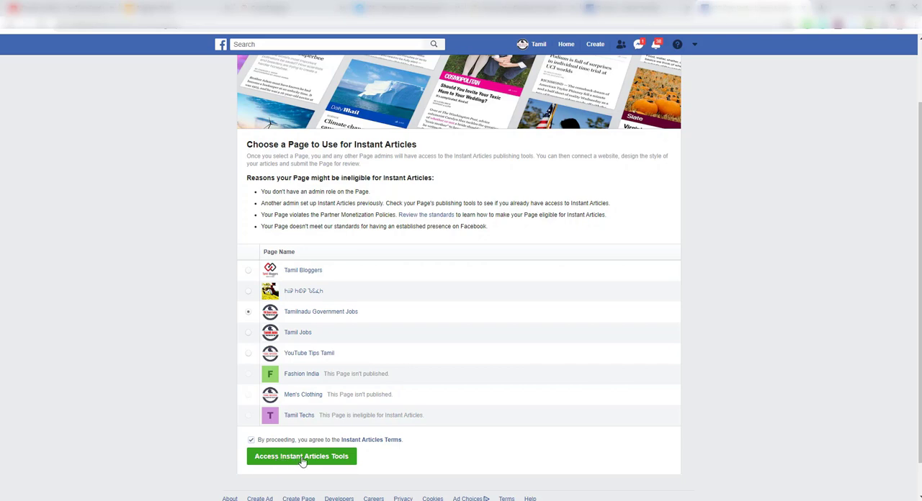
click(301, 460)
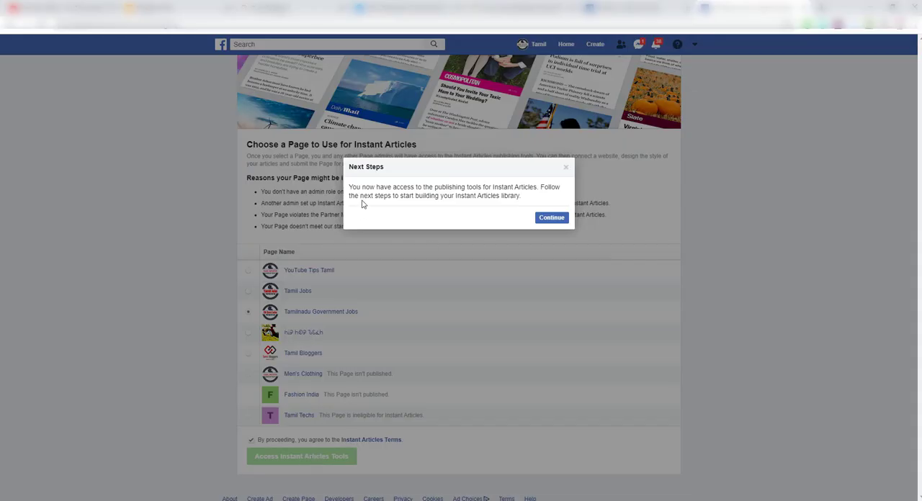
click(552, 220)
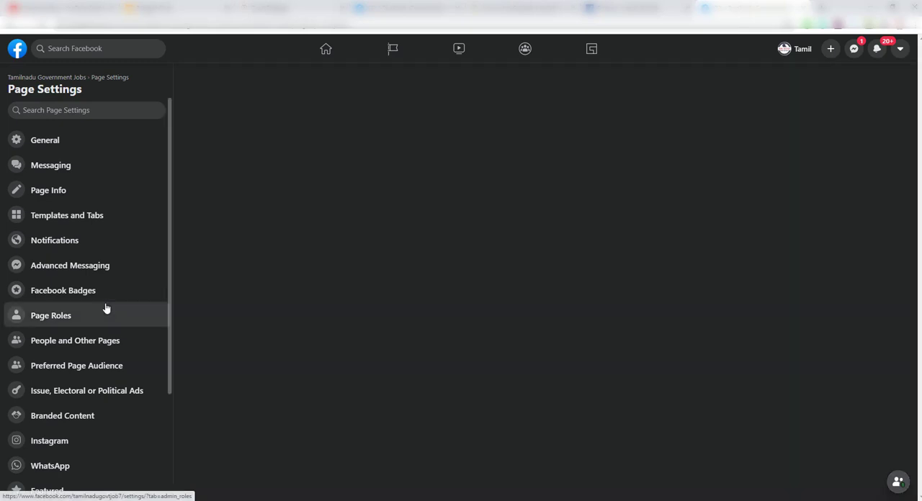
Open the Instant Articles configuration in the page's Publishing Tools and dismiss the cookie banner notice.
click(113, 149)
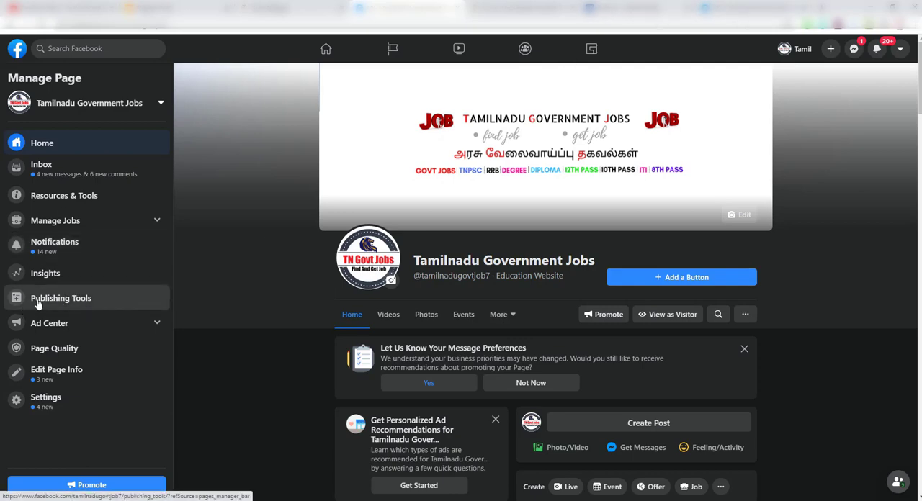
click(129, 295)
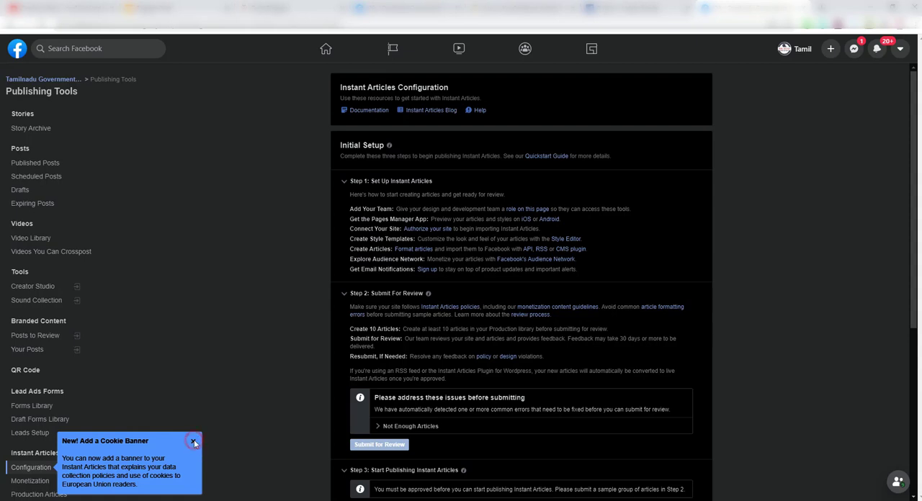
click(194, 442)
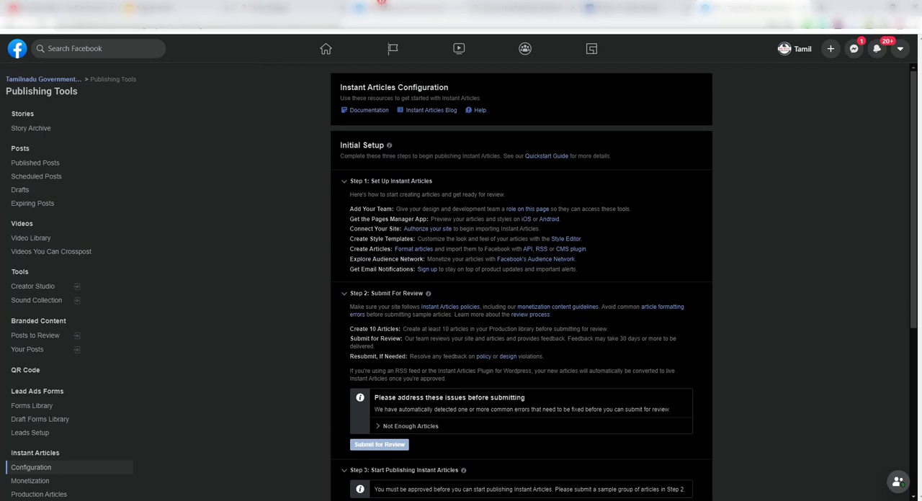
Examine the Instant Articles initial setup steps, the details of the Not Enough Articles issue, and the list of setup tools.
click(382, 6)
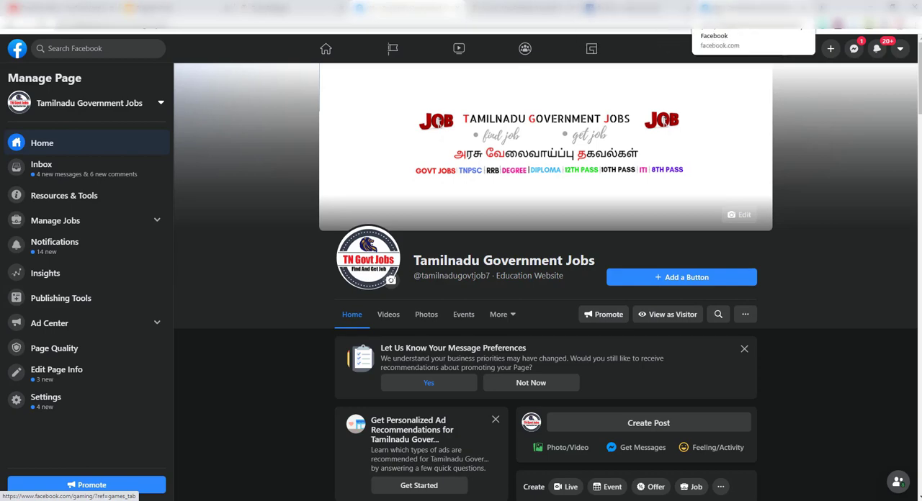
click(735, 8)
scroll(72, 337, down, 2)
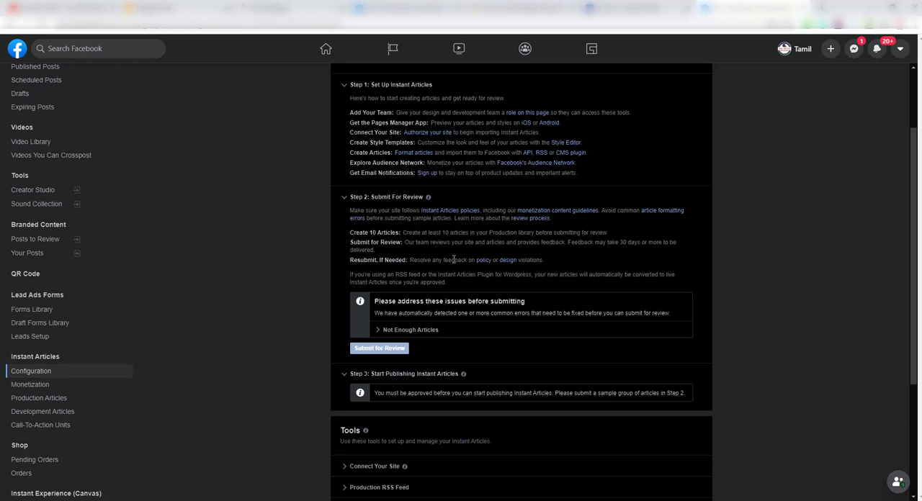
scroll(454, 259, up, 2)
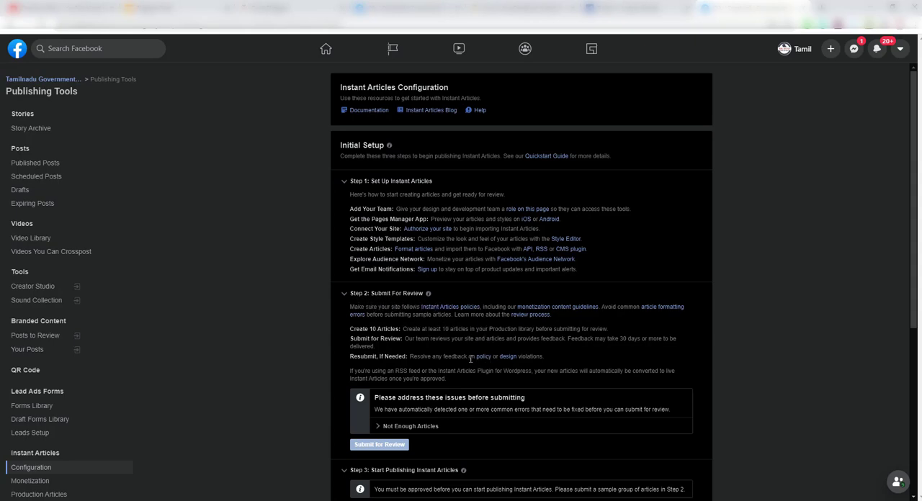
scroll(471, 358, down, 1)
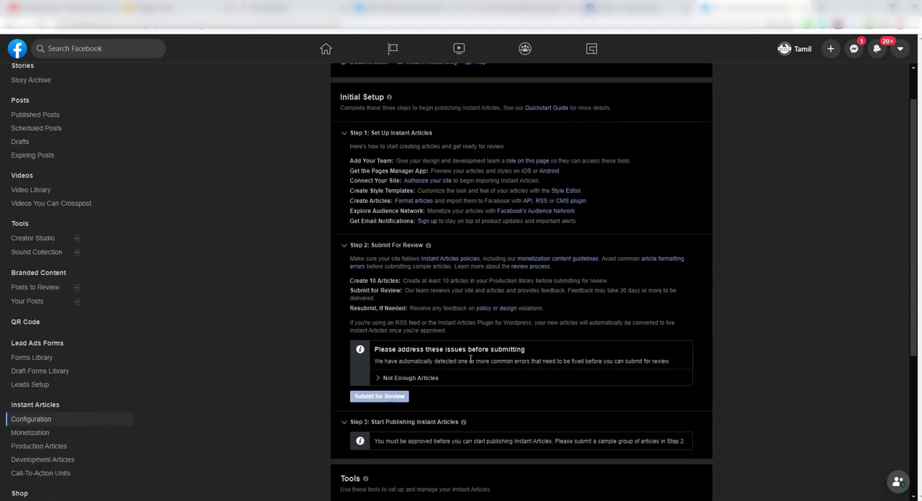
scroll(470, 359, down, 1)
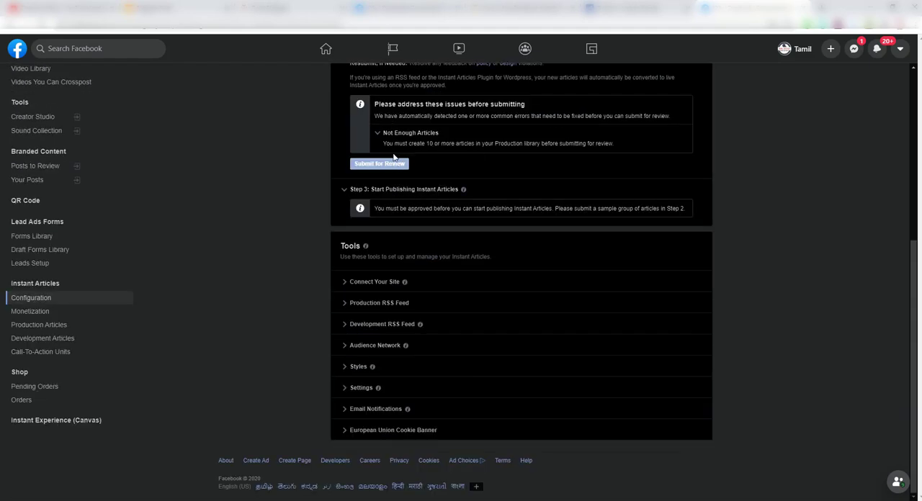
scroll(441, 202, up, 5)
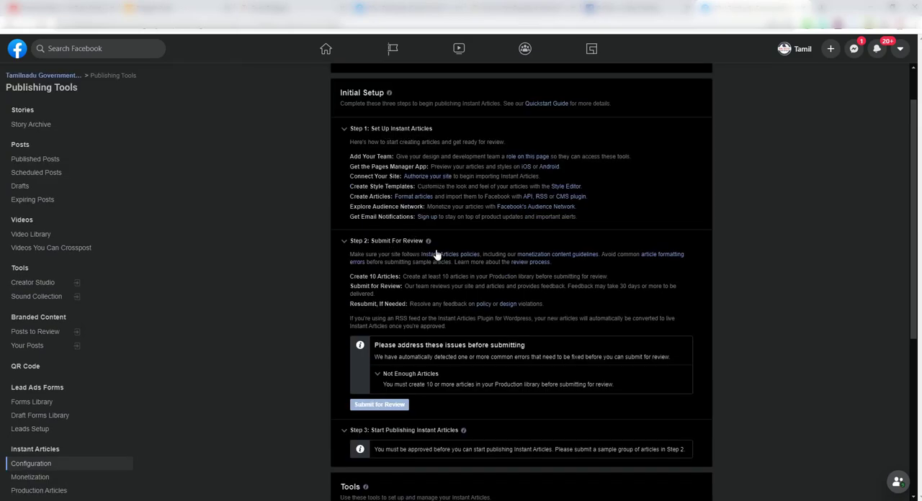
scroll(441, 269, down, 3)
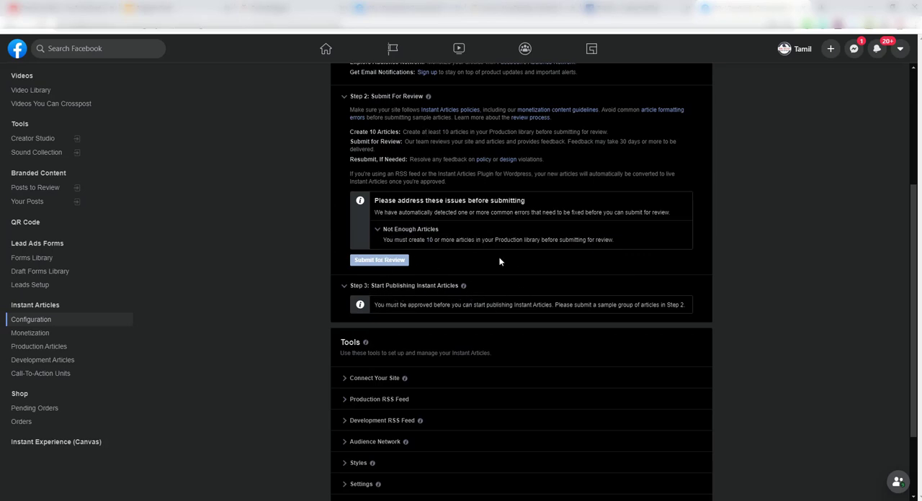
scroll(500, 261, down, 1)
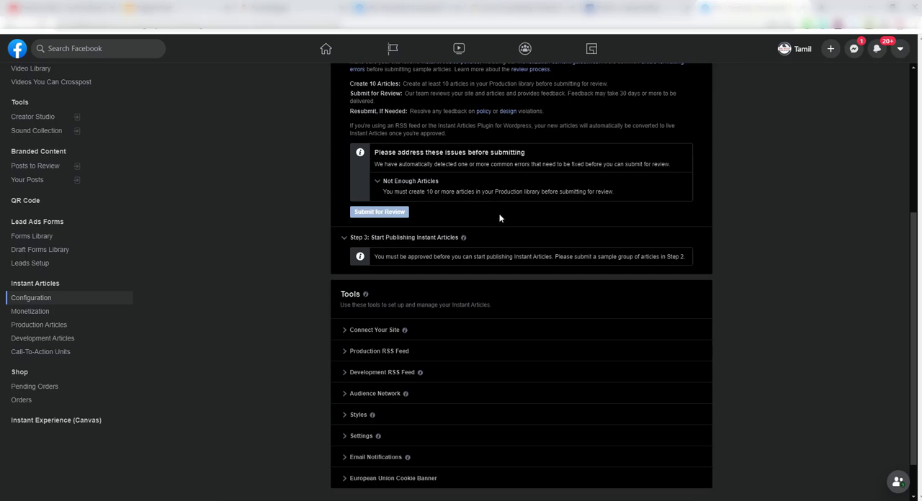
Expand the Connect Your Site tool and copy the web address of the Tamilnadu Govt Job blog from its open page.
scroll(469, 271, down, 1)
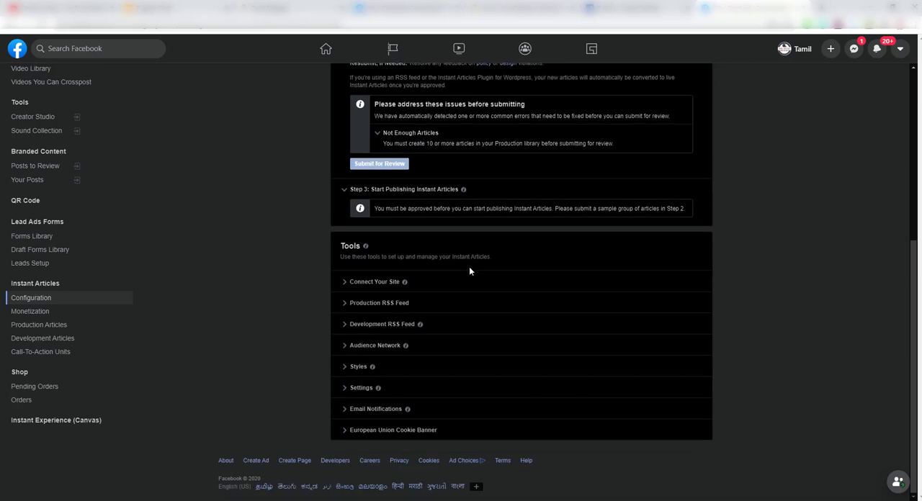
click(345, 283)
scroll(492, 304, down, 3)
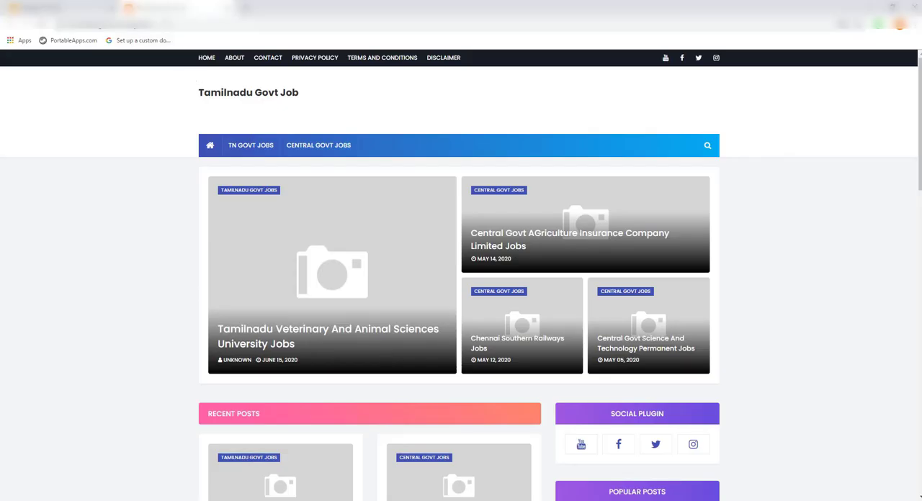
click(165, 23)
right_click(170, 28)
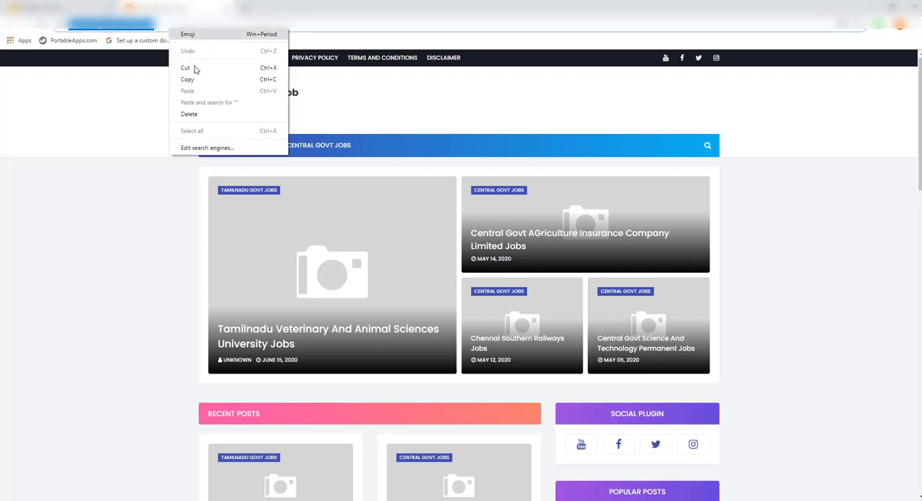
click(189, 80)
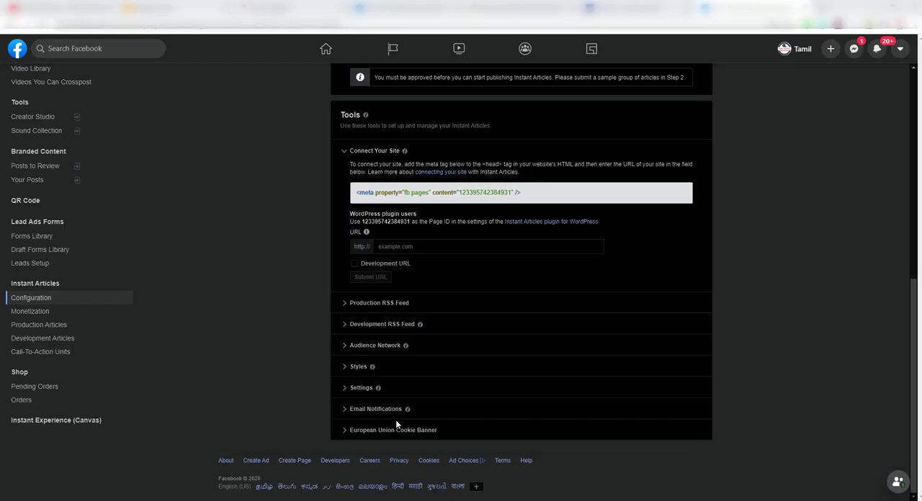
click(422, 247)
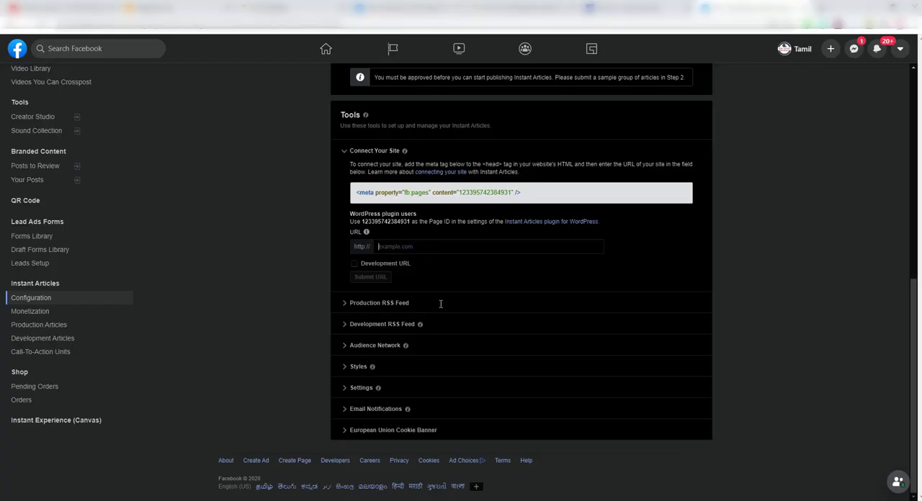
right_click(421, 246)
click(447, 323)
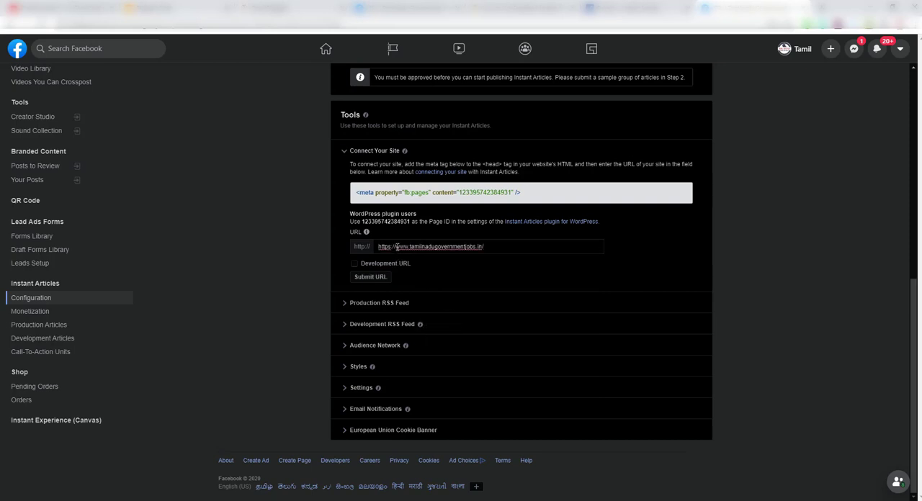
drag(397, 247, 377, 249)
key(BackSpace)
click(355, 263)
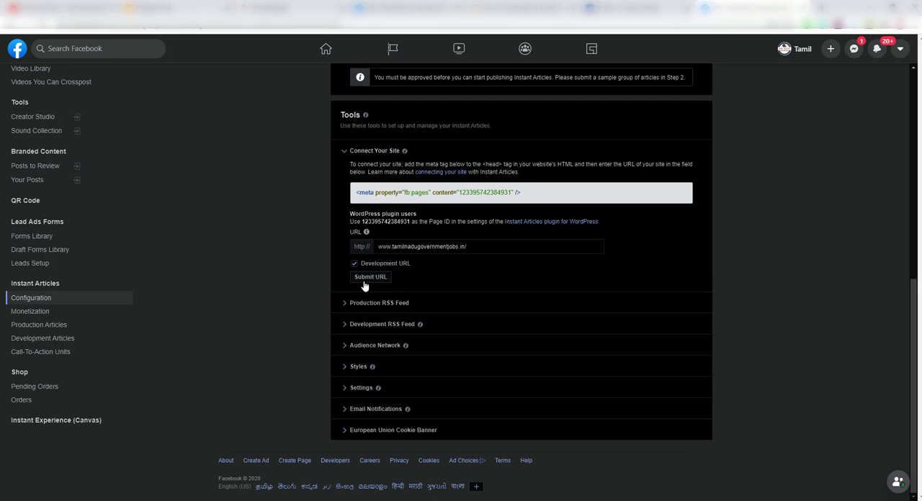
click(476, 247)
key(BackSpace)
click(392, 303)
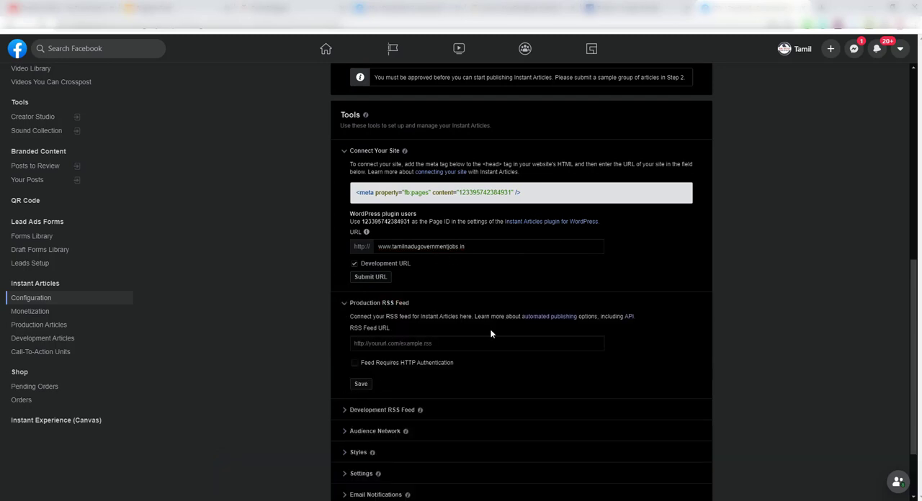
scroll(488, 331, down, 2)
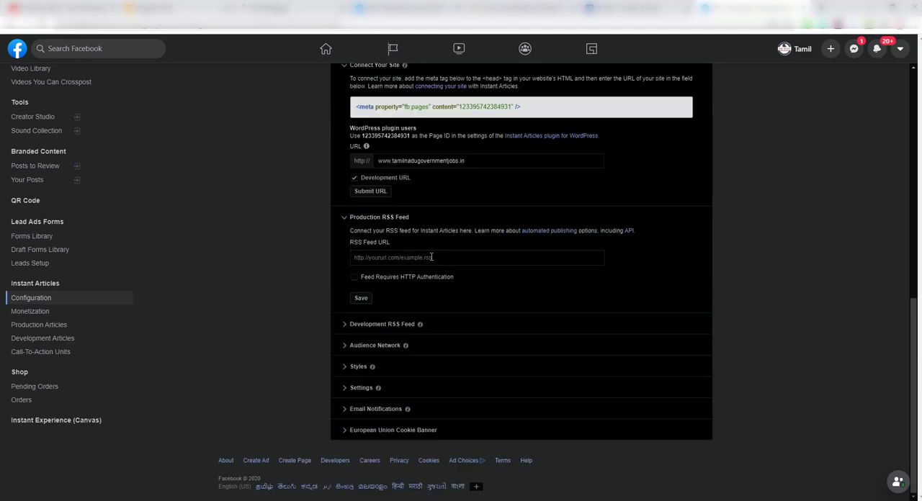
click(423, 260)
right_click(422, 261)
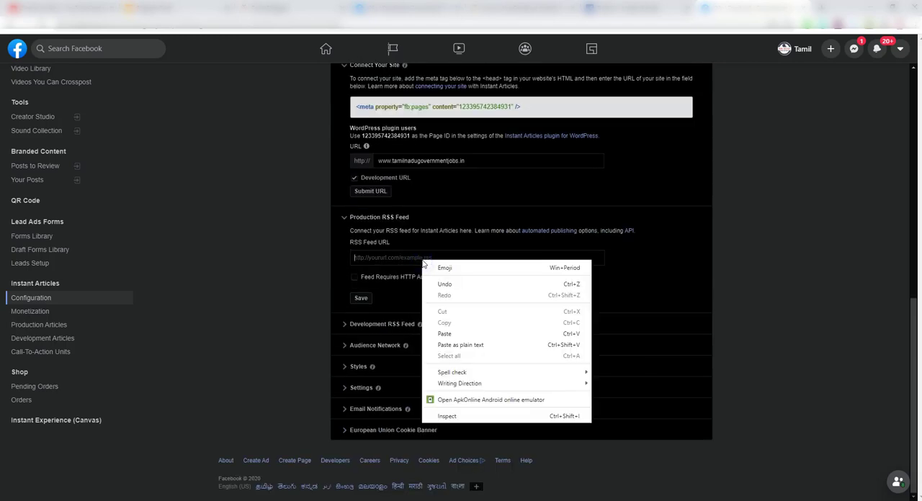
click(444, 335)
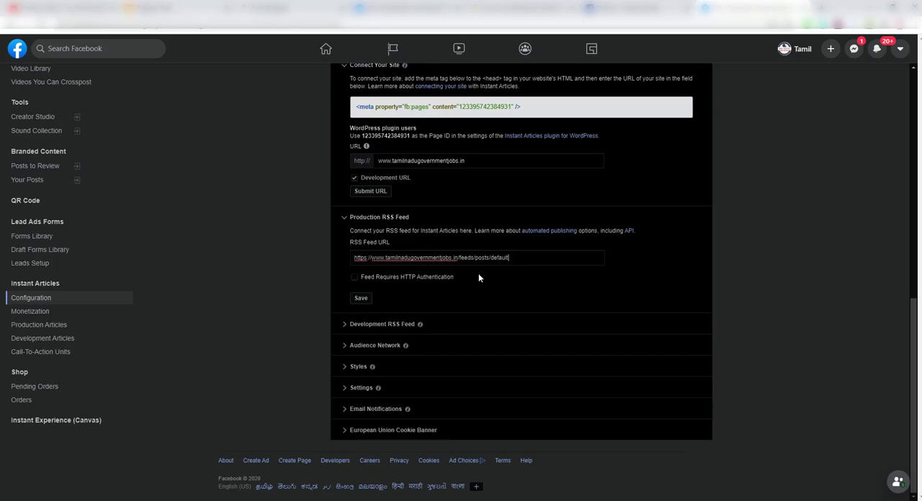
Copy the complete fb:pages meta tag from the Connect Your Site tool.
scroll(580, 241, up, 7)
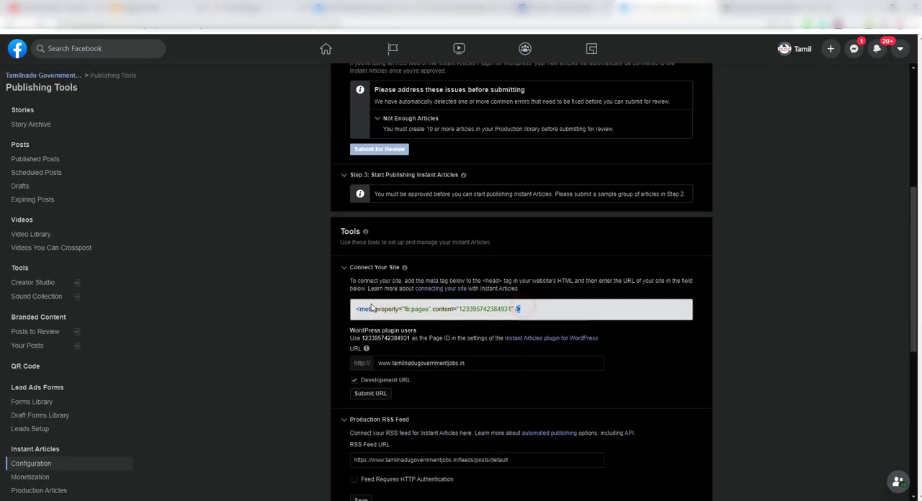
drag(521, 309, 356, 309)
right_click(369, 309)
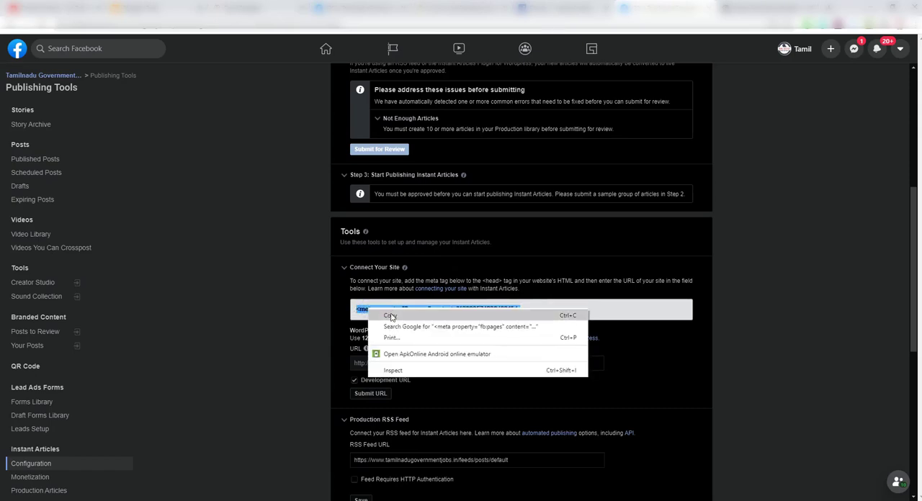
click(392, 316)
Switch to Blogger and open the HTML code of the Tamilnadu Govt Job blog's theme for editing.
mouse_move(382, 499)
click(389, 472)
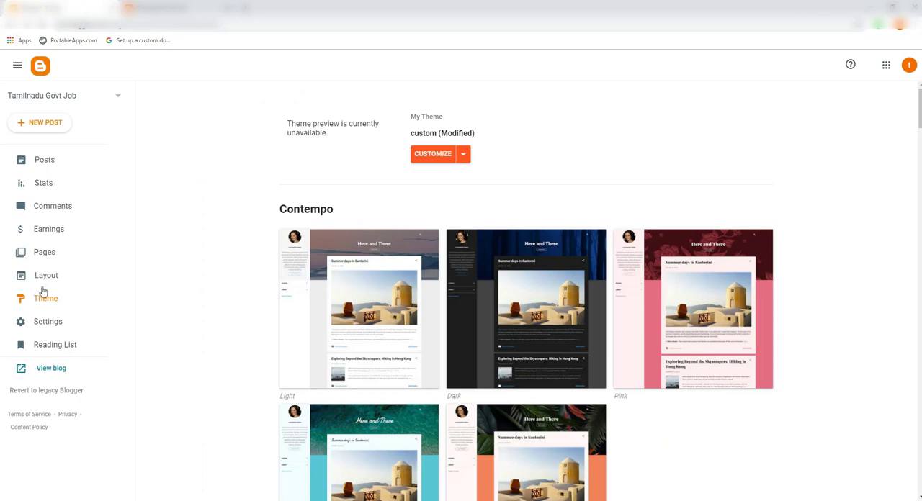
click(467, 157)
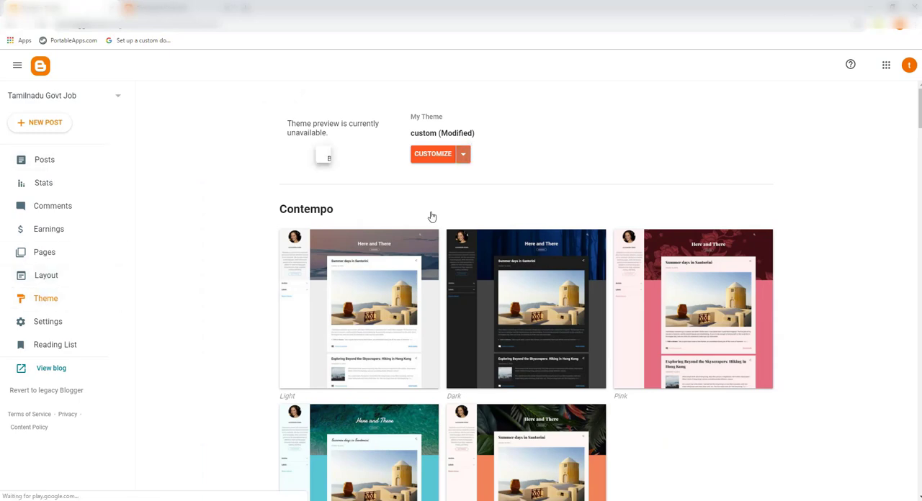
click(361, 231)
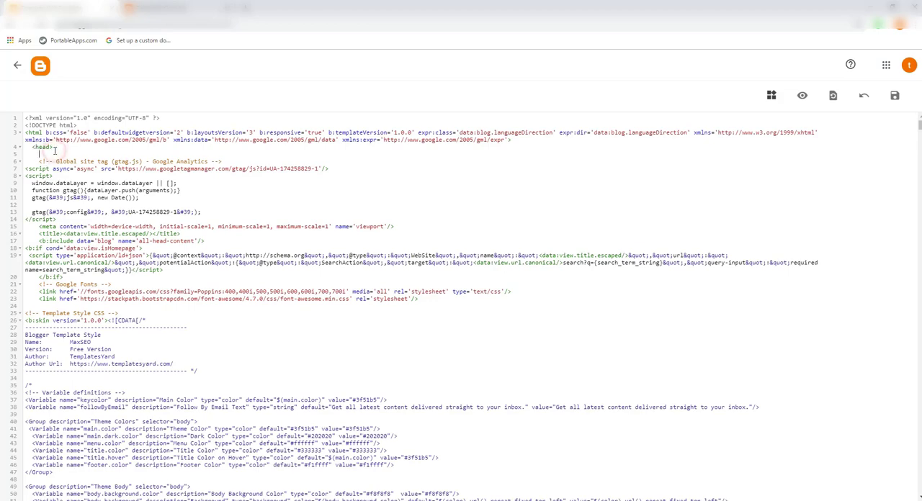
Insert the copied fb:pages meta tag directly below the opening head tag and save the theme.
click(55, 151)
key(ctrl+v)
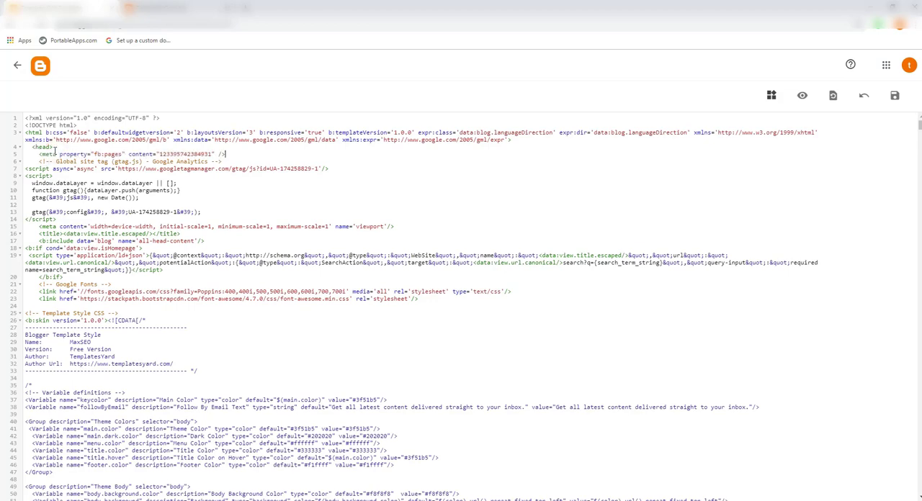
click(895, 96)
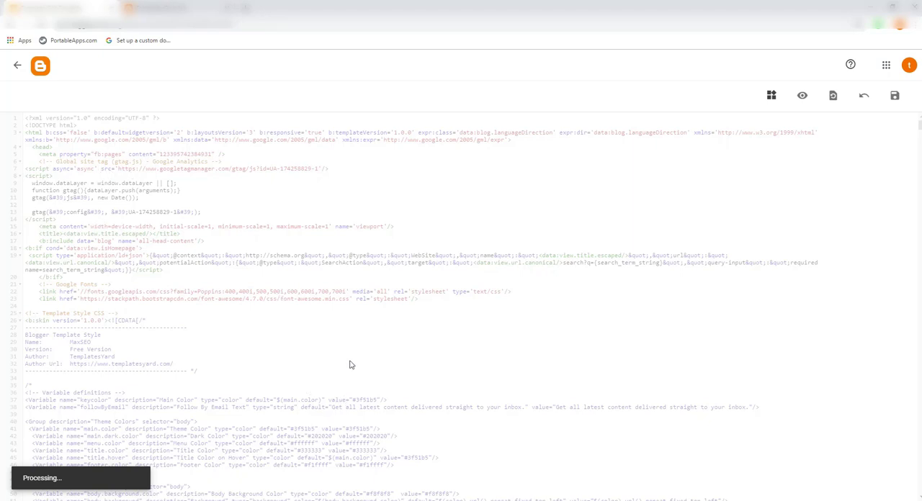
mouse_move(368, 500)
click(371, 471)
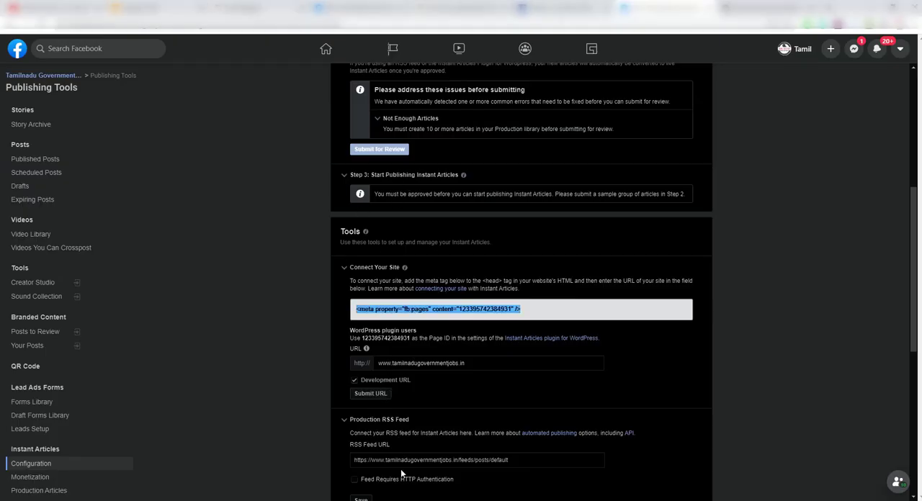
click(393, 500)
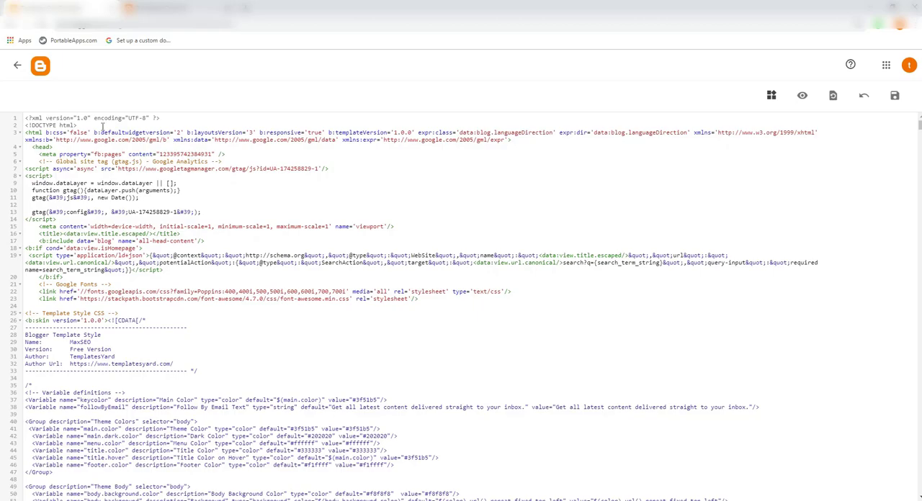
mouse_move(368, 500)
click(371, 472)
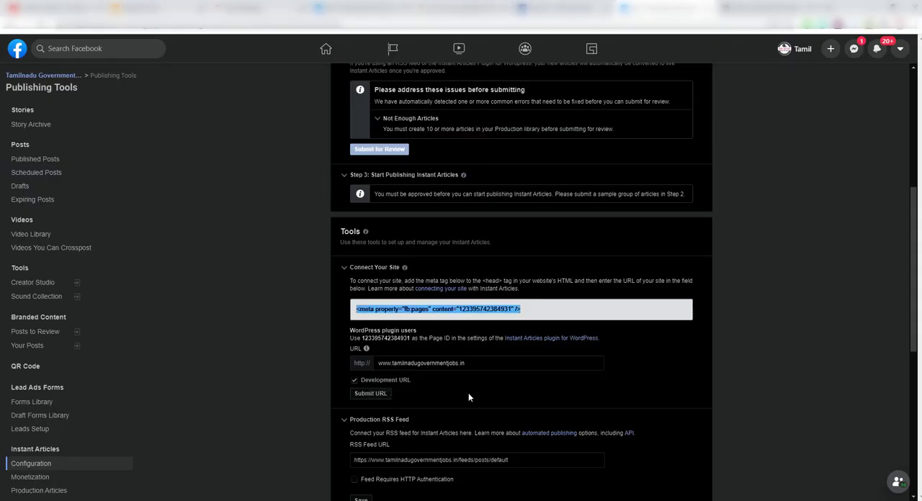
scroll(382, 355, down, 2)
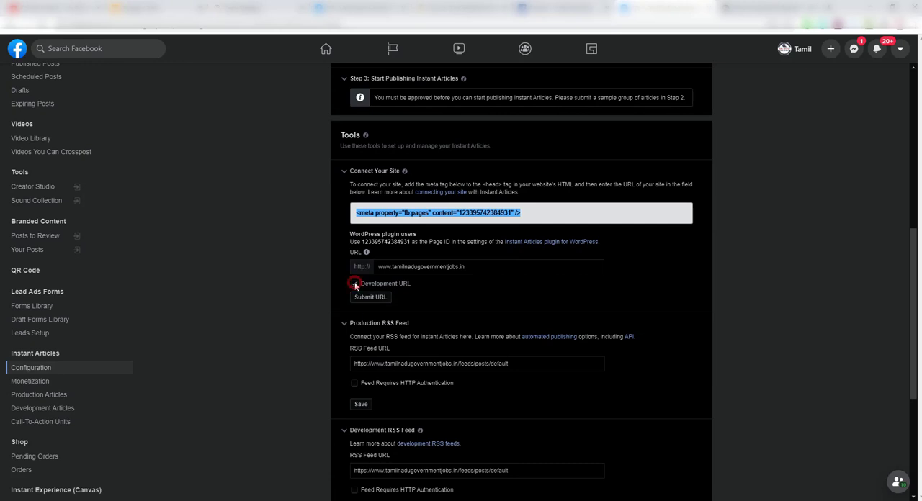
click(354, 283)
click(362, 297)
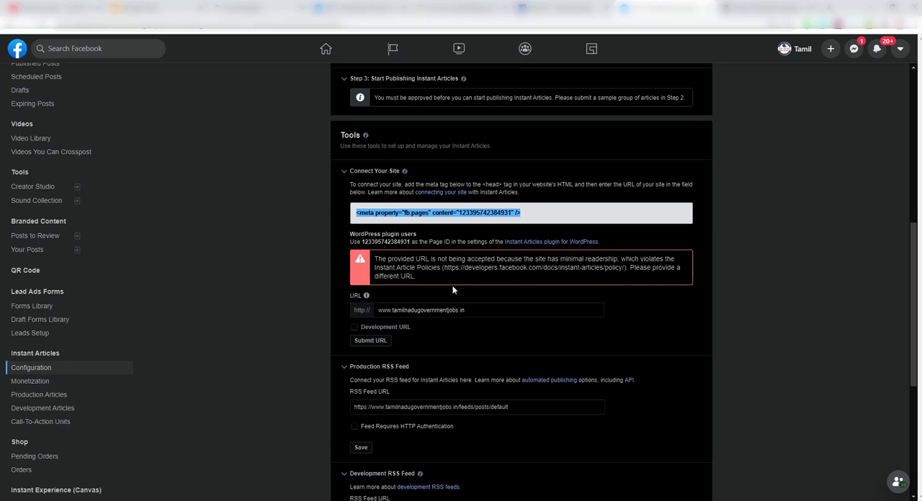
click(416, 338)
Expand the Styles tool, look through the new style editor, and leave it without creating a style.
scroll(860, 394, down, 2)
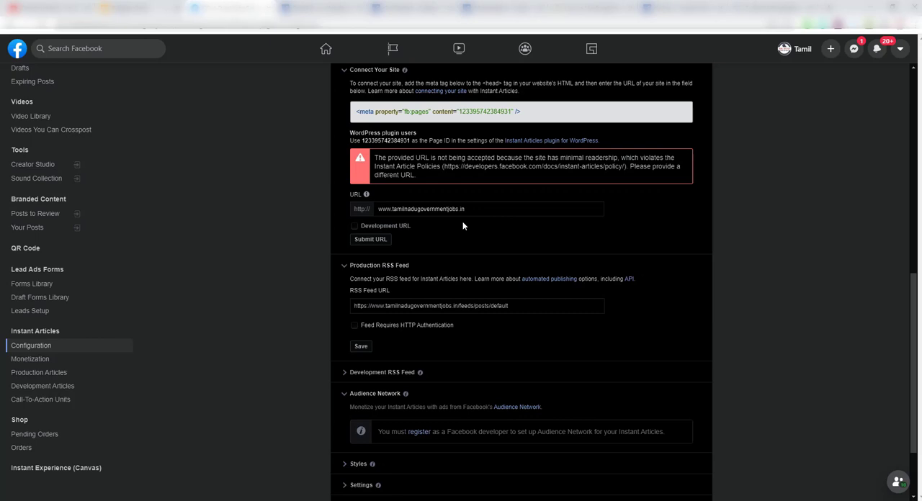
scroll(462, 225, down, 2)
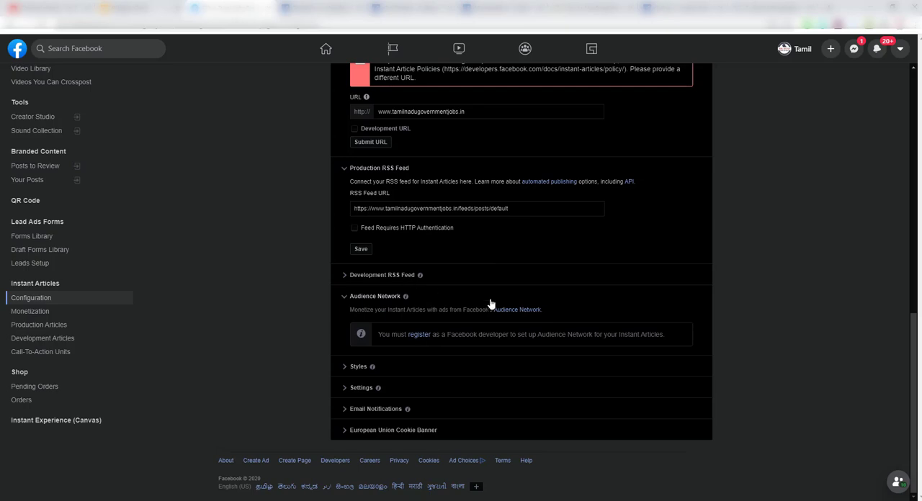
scroll(407, 180, up, 2)
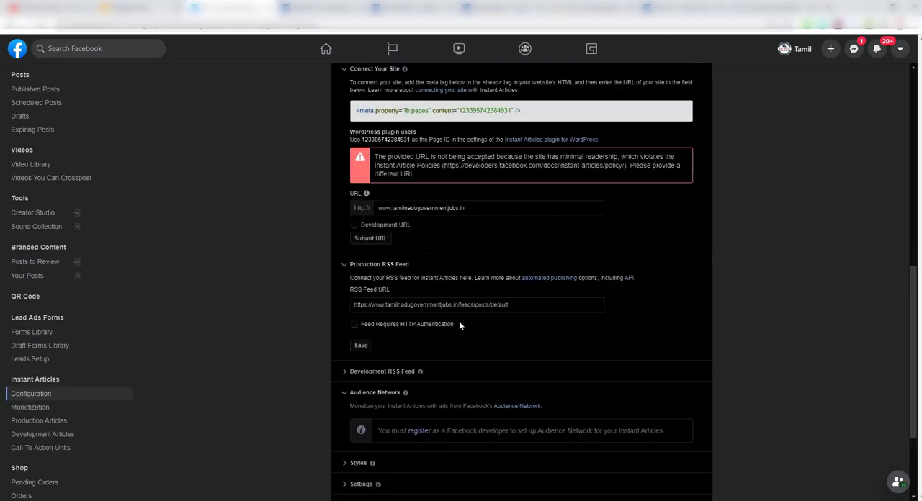
scroll(468, 328, down, 2)
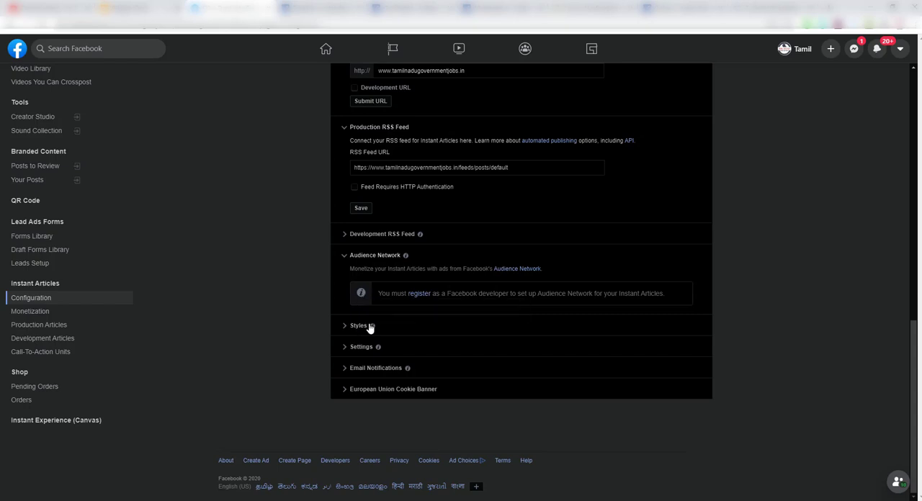
click(393, 330)
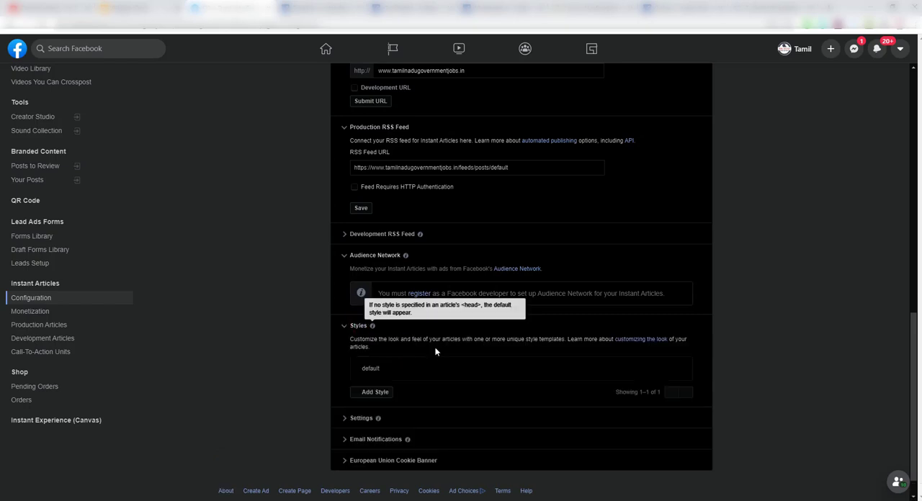
scroll(392, 359, down, 1)
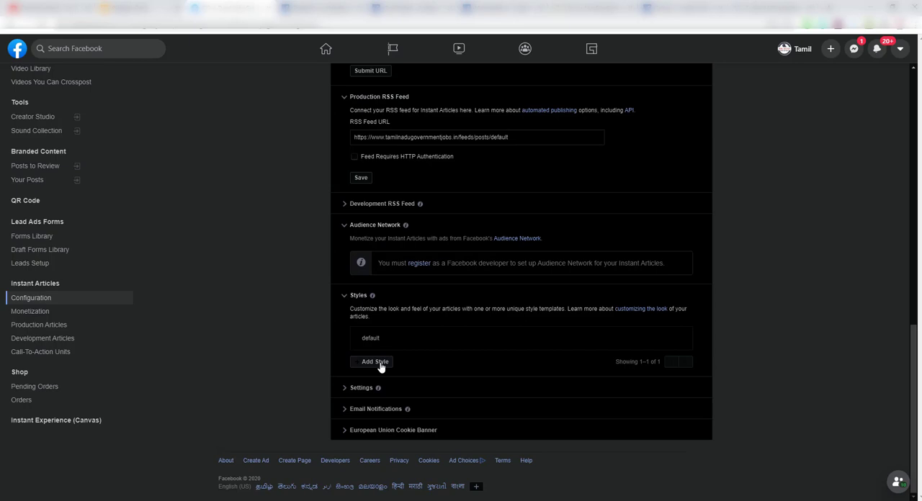
click(374, 362)
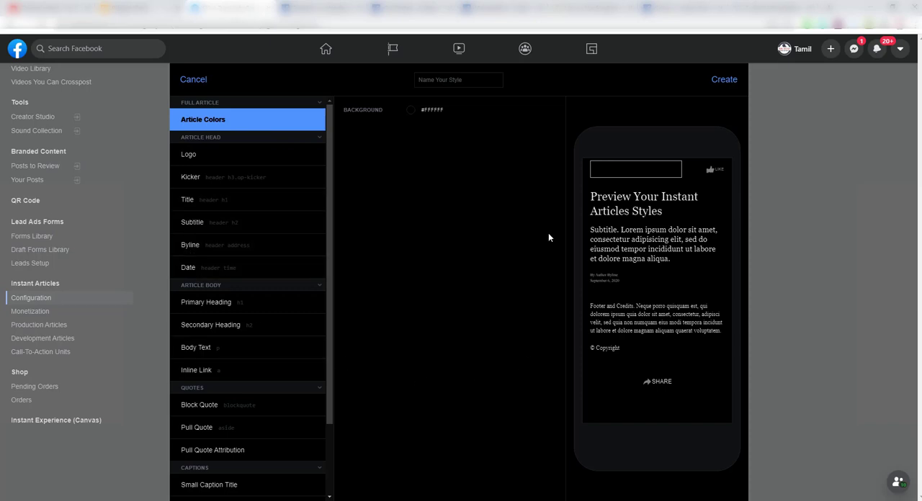
click(194, 80)
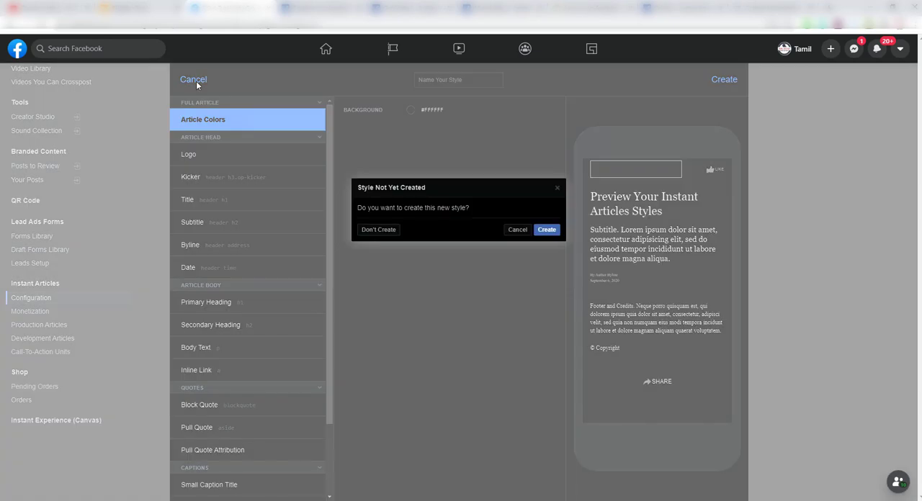
click(384, 234)
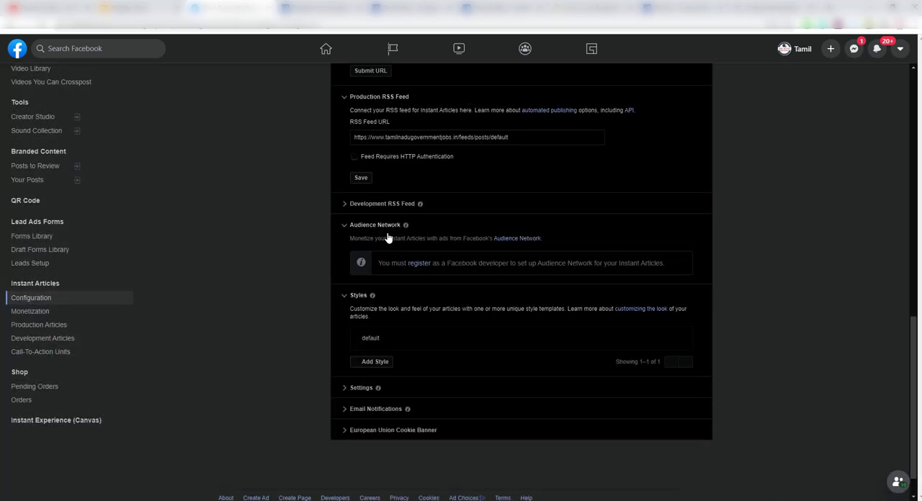
Expand the Settings and Email Notifications tools to review the News Feed video preview and notification options.
click(368, 390)
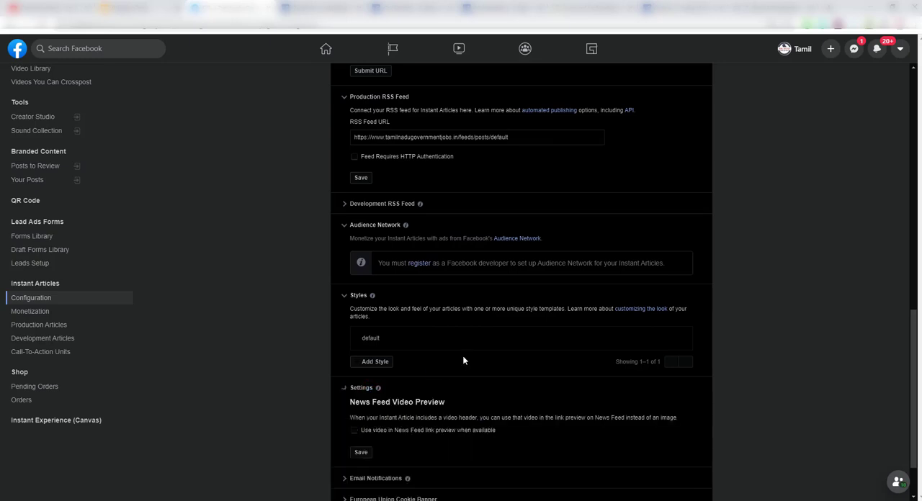
scroll(463, 360, down, 2)
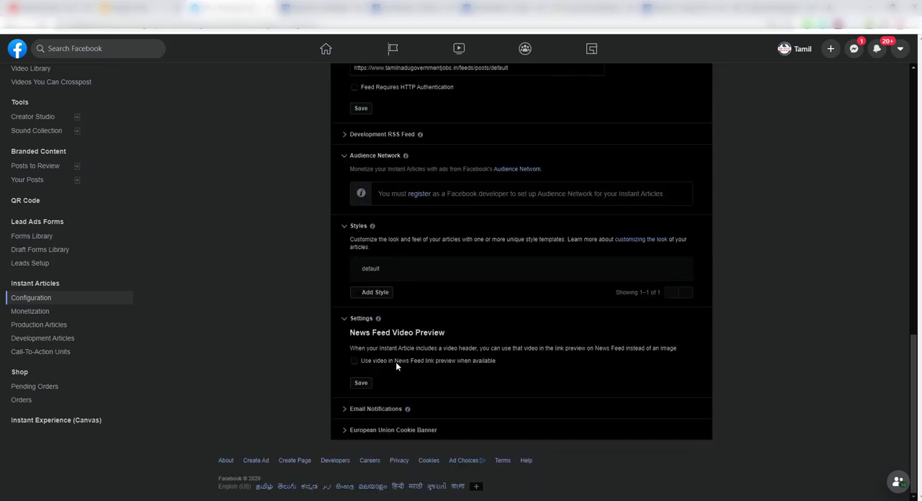
click(371, 412)
scroll(417, 380, down, 2)
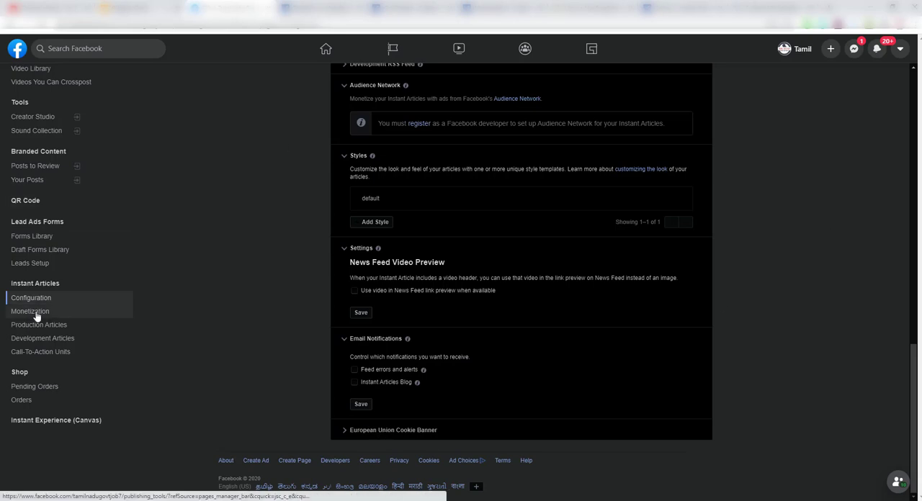
Open the developer registration link from the Audience Network tool in a new tab and proceed with creating the Facebook for Developers account.
scroll(387, 347, up, 4)
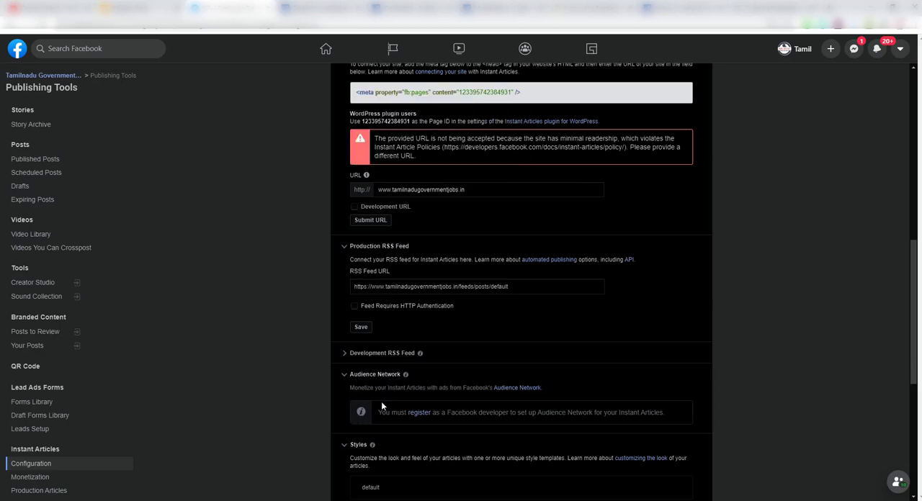
right_click(419, 412)
click(316, 5)
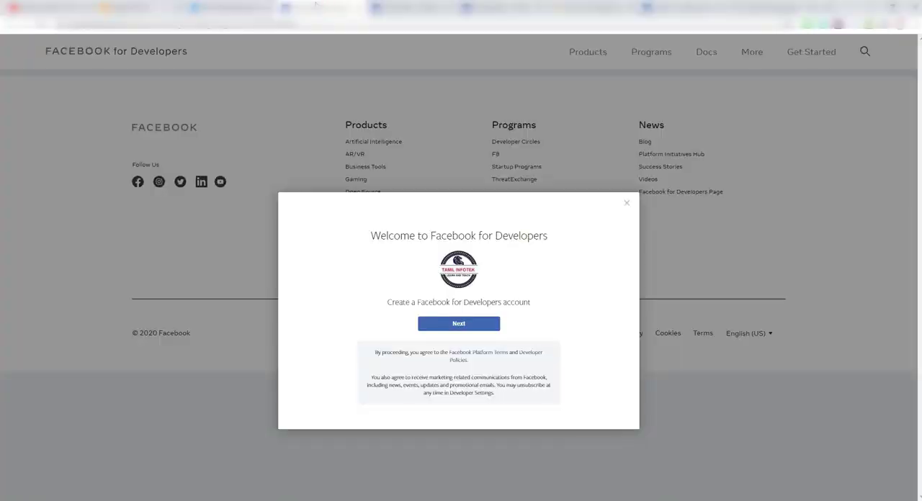
click(462, 328)
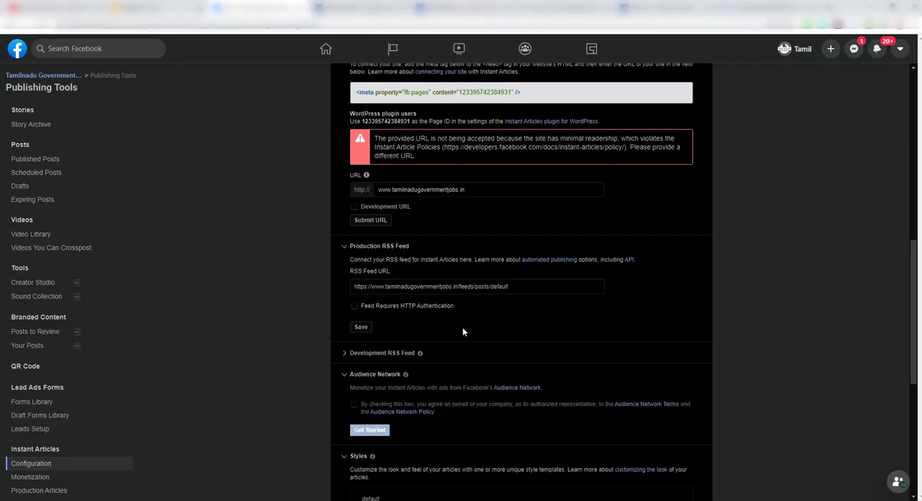
Agree to the Audience Network Terms and Policy in the configuration tools and get started with Audience Network.
scroll(466, 416, down, 1)
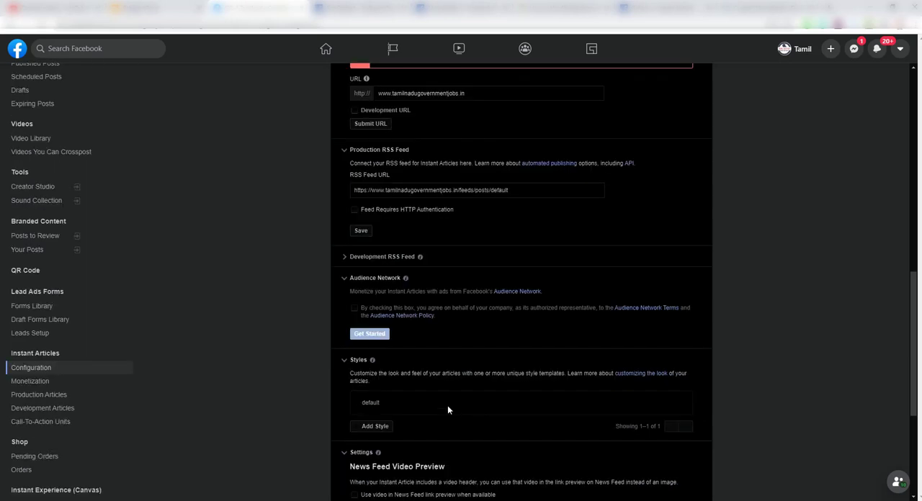
click(355, 308)
click(369, 335)
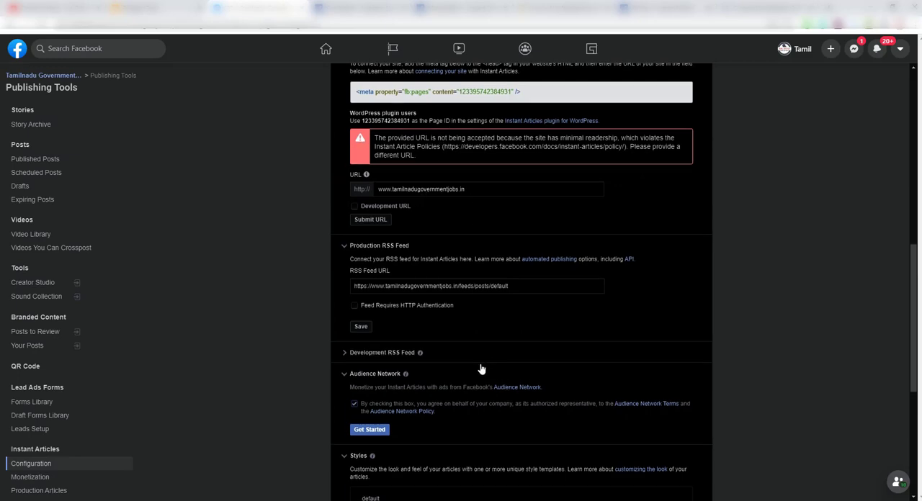
Review the remaining configuration tools, the site connection message, and the Submit For Review requirements on the Instant Articles configuration page.
scroll(481, 369, down, 2)
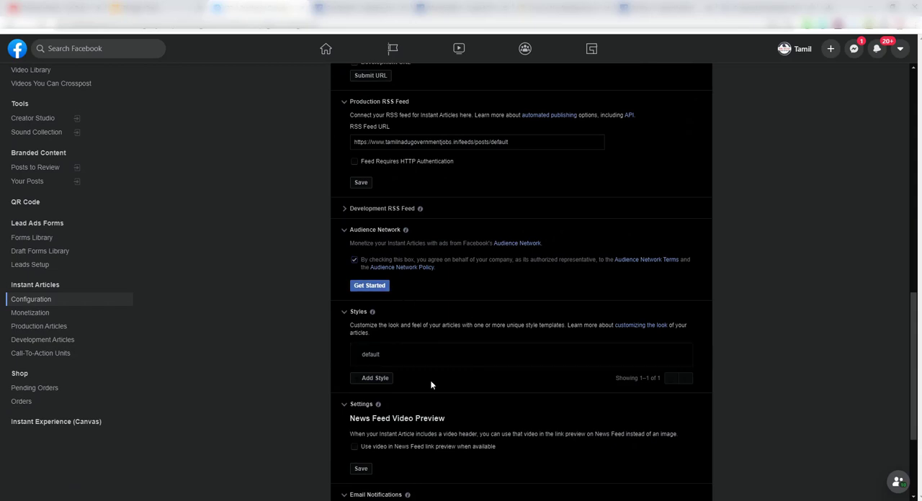
scroll(430, 382, down, 2)
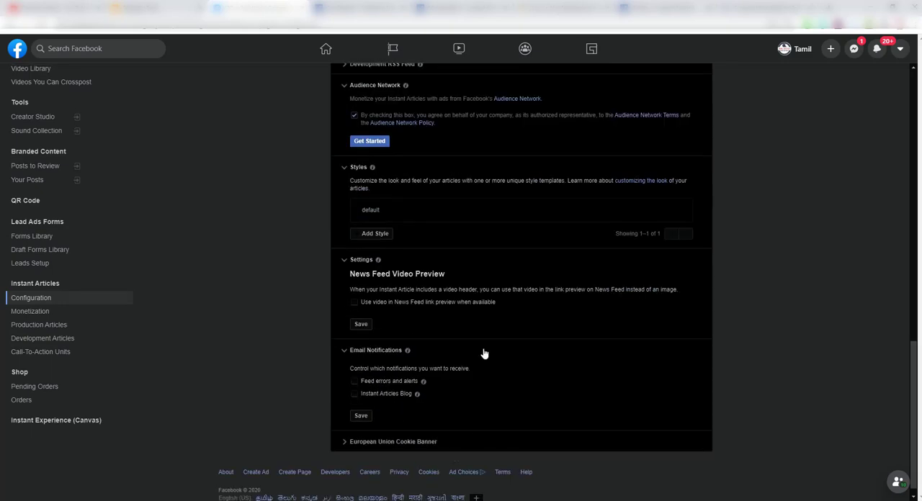
scroll(483, 353, up, 3)
scroll(483, 353, up, 3)
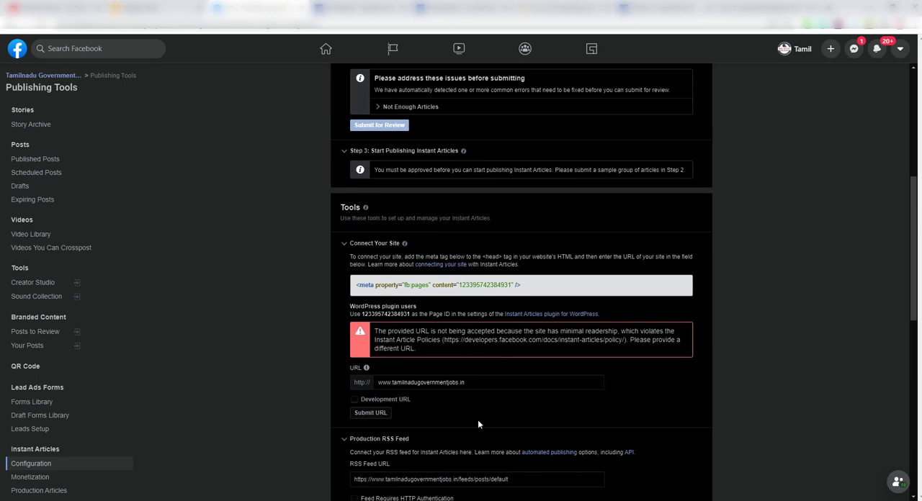
scroll(478, 424, up, 3)
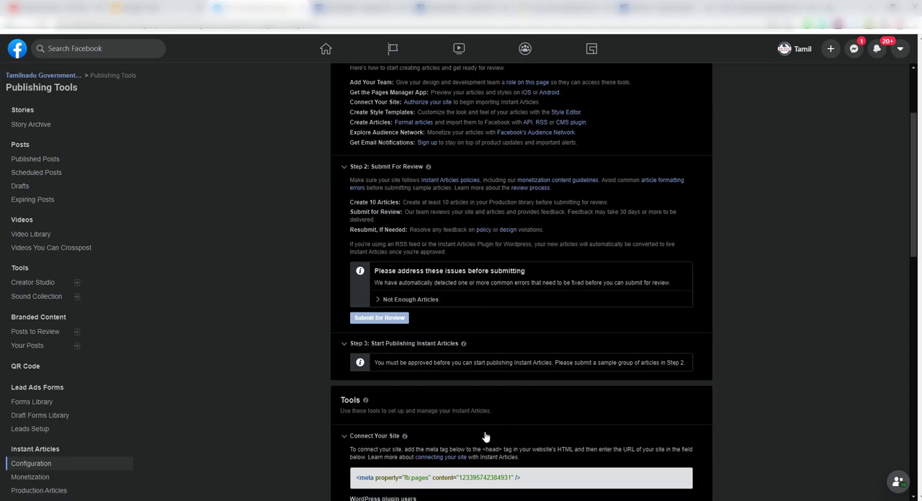
scroll(496, 437, down, 2)
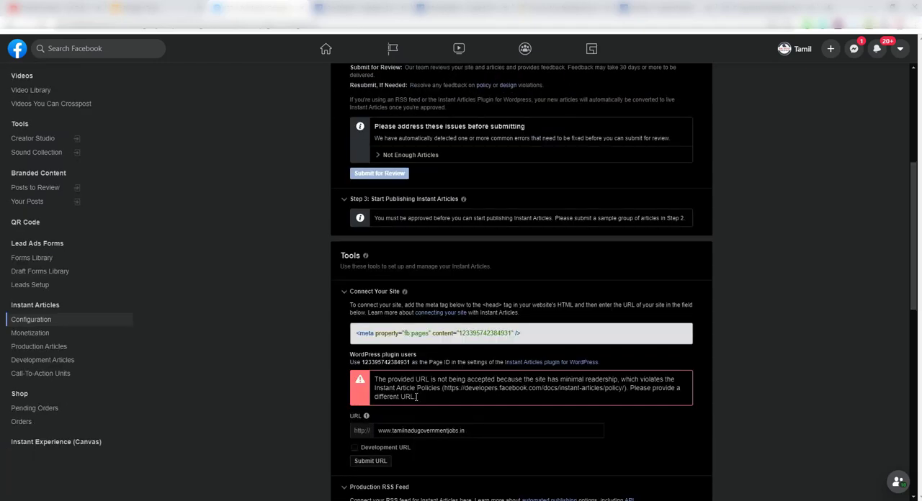
scroll(416, 386, up, 2)
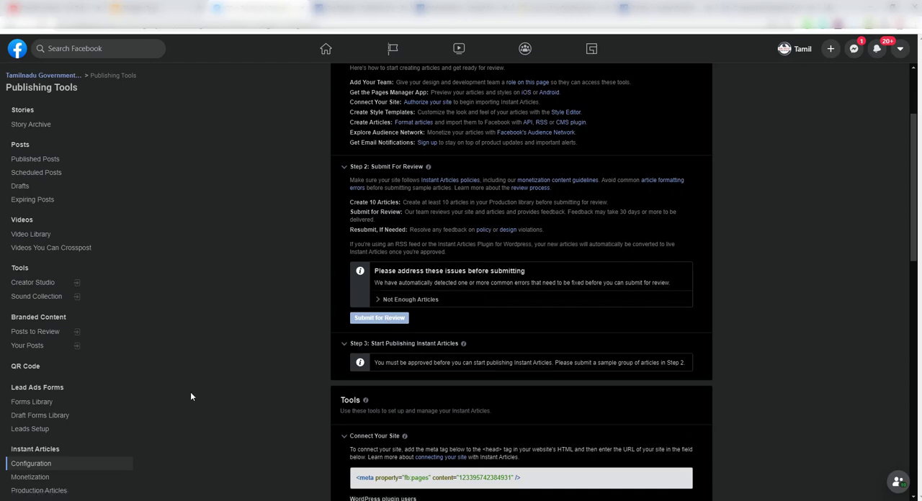
scroll(190, 392, down, 2)
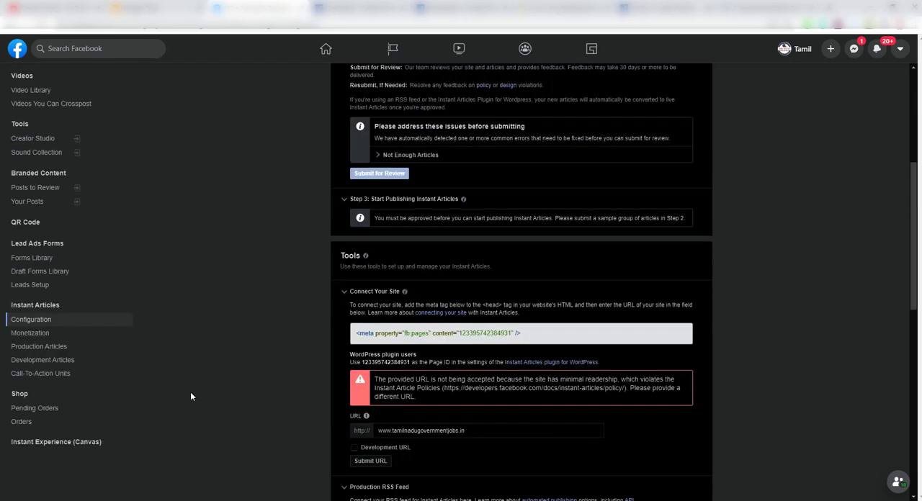
Open the Instant Articles Monetization page and review its Audience Network sign-up and Recirculation Ads options.
click(32, 334)
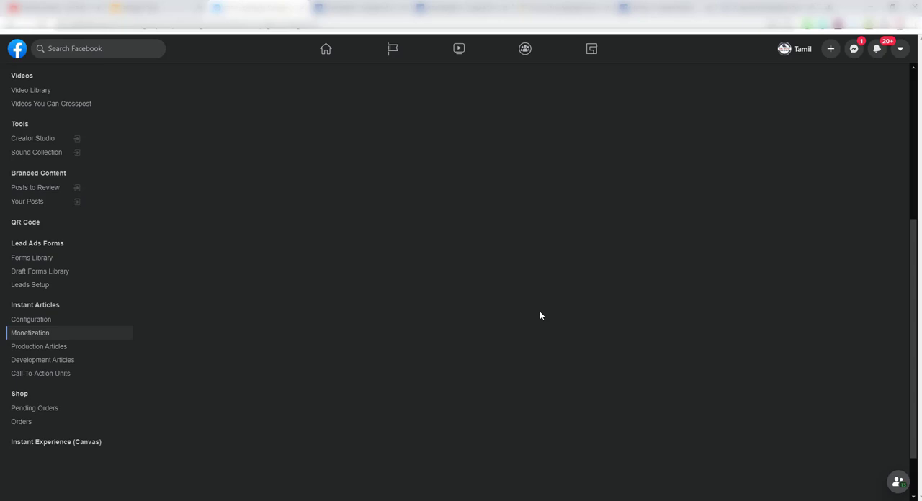
click(38, 351)
click(111, 227)
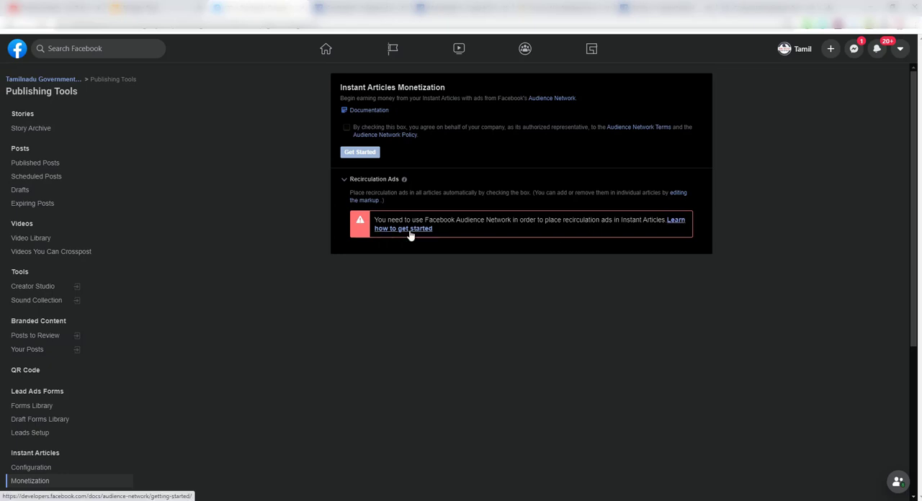
Return to the Instant Articles configuration and expand the Connect Your Site tool to review its meta tag and URL entry.
click(35, 470)
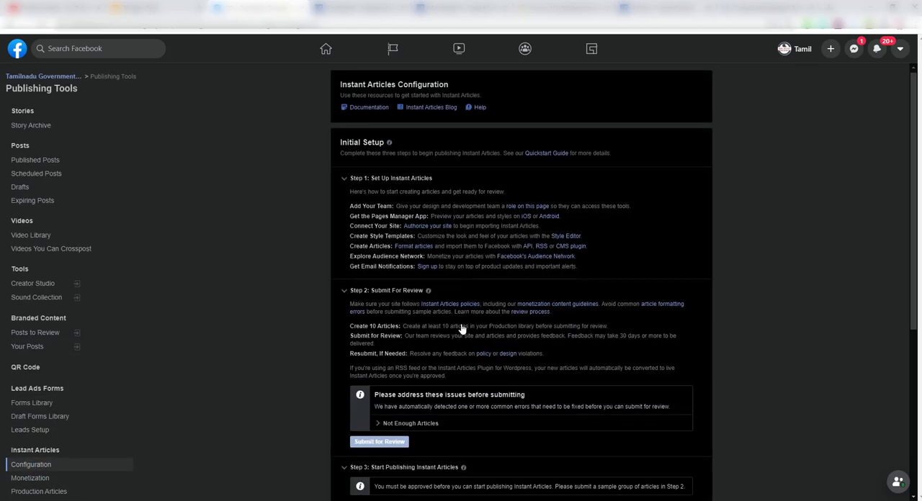
scroll(461, 328, down, 4)
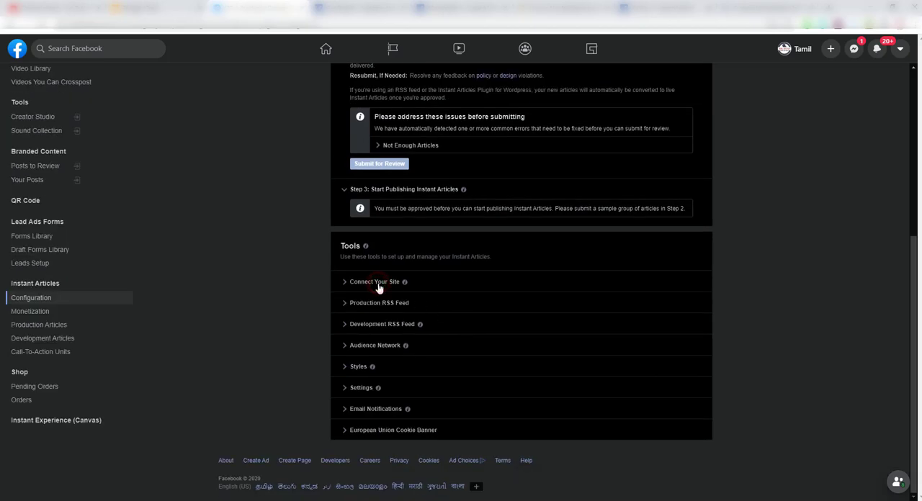
click(377, 283)
click(416, 378)
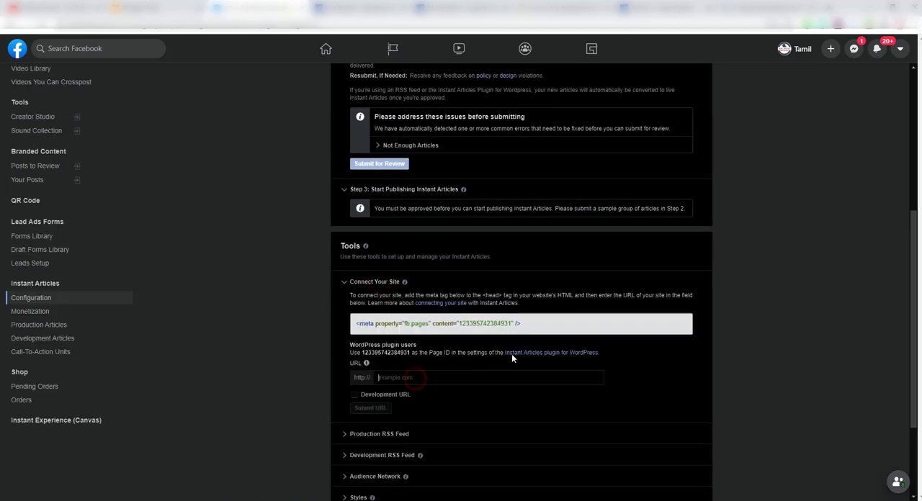
scroll(418, 358, down, 2)
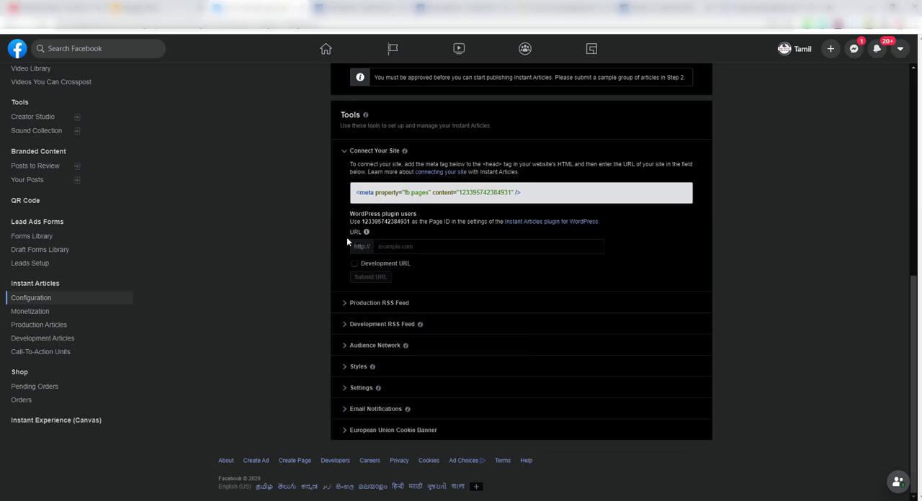
Open the Production Articles library under Instant Articles.
click(42, 329)
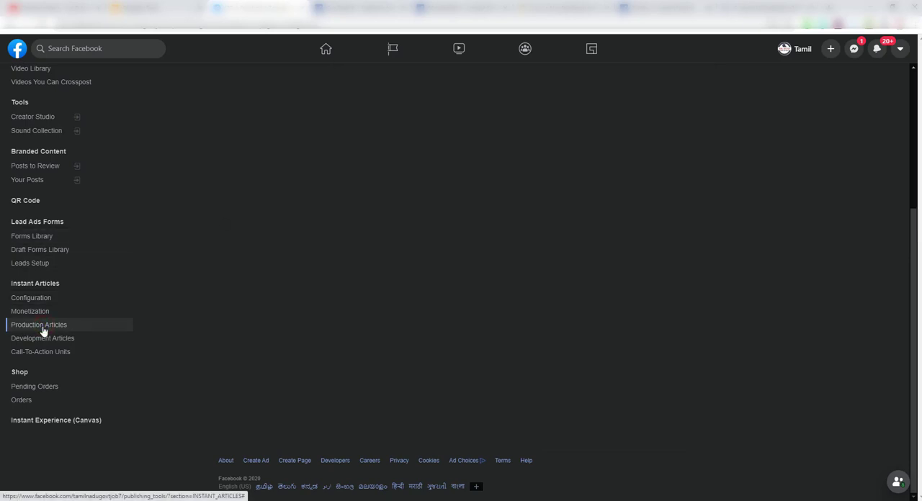